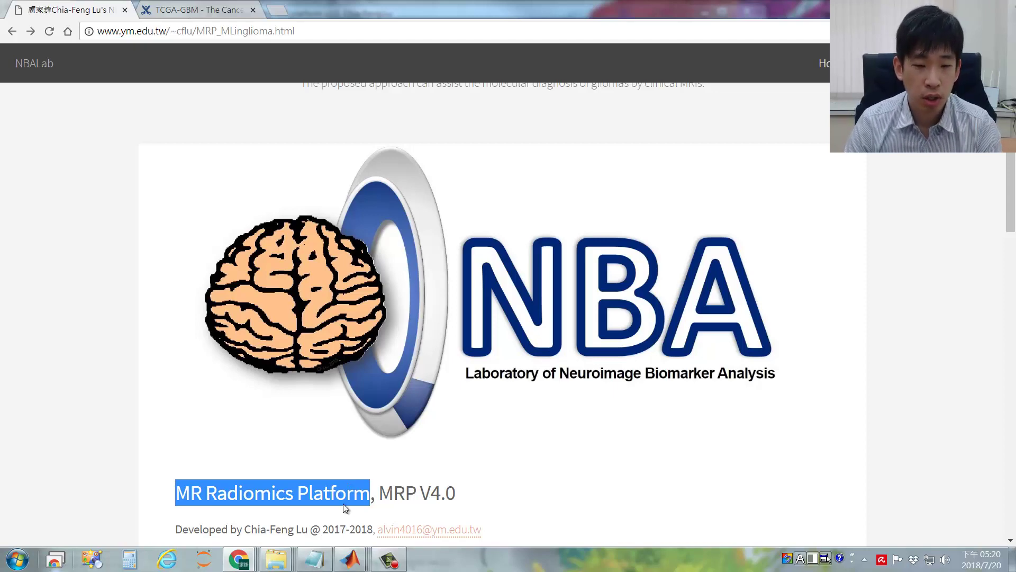
# - Bring the ROI platform forward and review the Enhance 1 ROIs from slice 22 through 41
pyautogui.moveTo(350, 558)
pyautogui.click(565, 491)
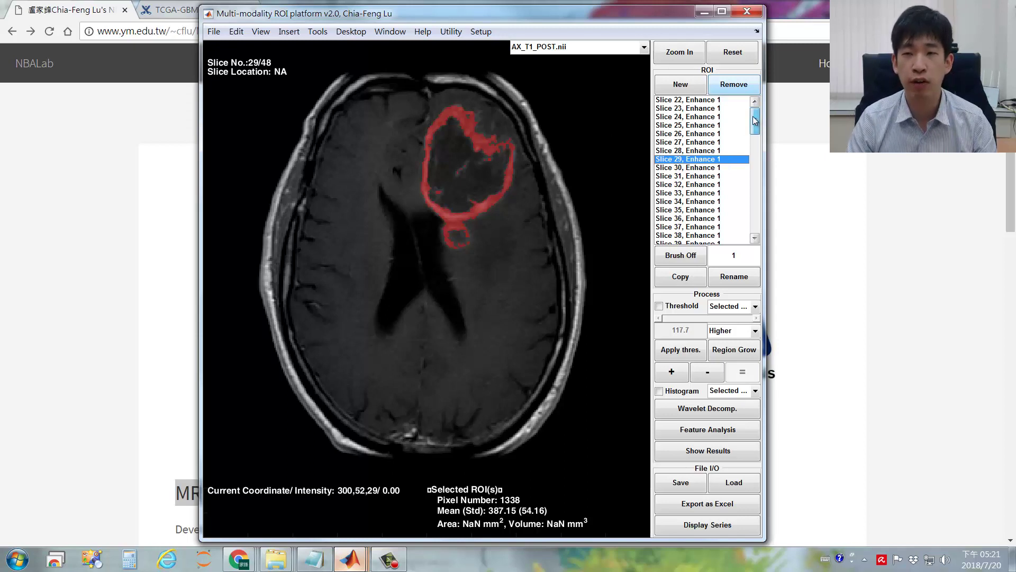
pyautogui.click(723, 99)
pyautogui.moveTo(755, 119); pyautogui.dragTo(756, 142)
pyautogui.keyDown('shift'); pyautogui.click(720, 150); pyautogui.keyUp('shift')
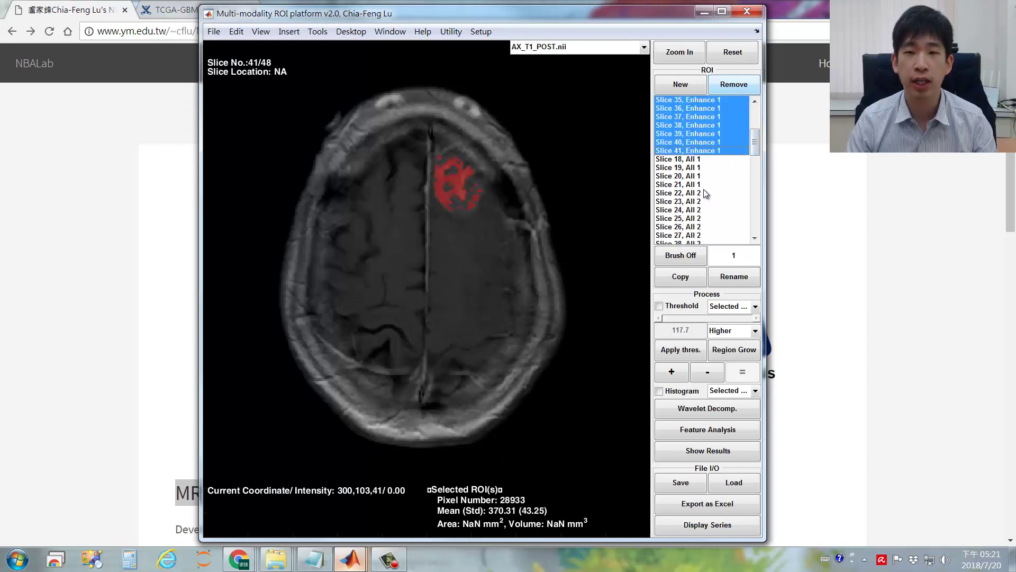
pyautogui.scroll(3, 704, 189)
pyautogui.scroll(-7, 704, 189)
pyautogui.scroll(-7, 458, 196)
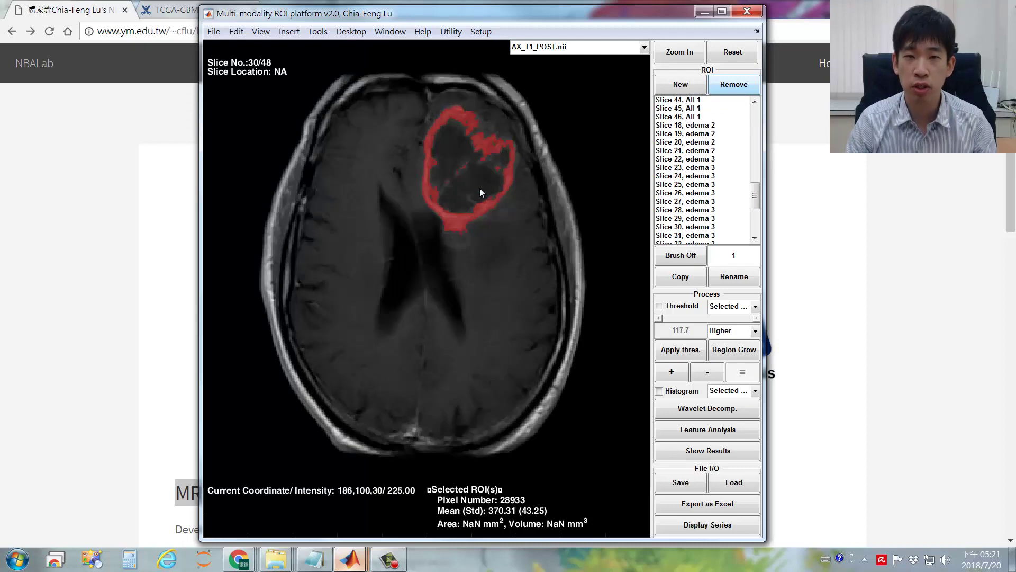
pyautogui.scroll(1, 480, 188)
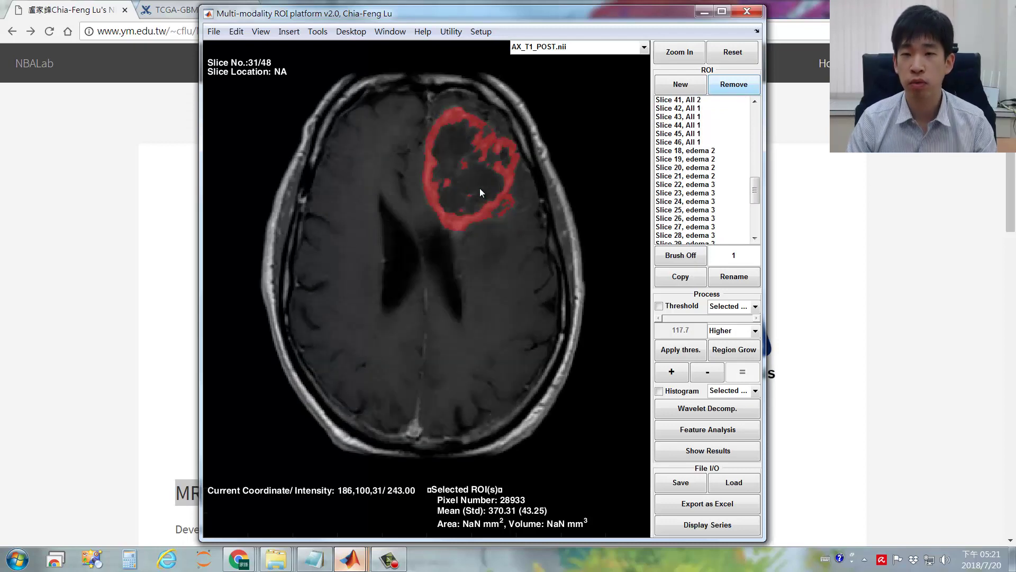
# - Select the edema ROIs from slice 18 to 46 and page through those slices
pyautogui.click(722, 152)
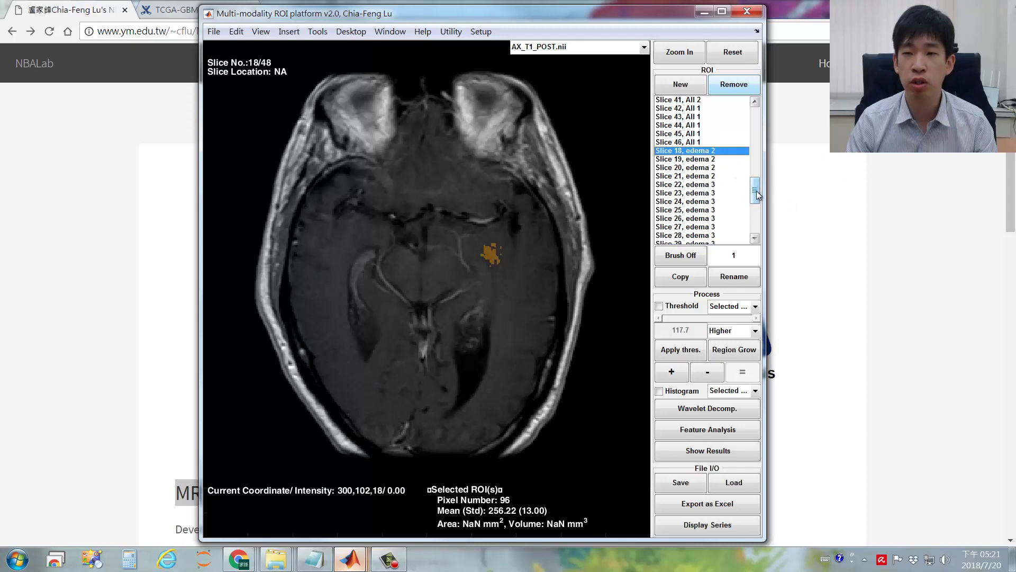
pyautogui.moveTo(757, 195); pyautogui.dragTo(763, 243)
pyautogui.keyDown('shift'); pyautogui.click(709, 239); pyautogui.keyUp('shift')
pyautogui.scroll(-11, 469, 242)
pyautogui.scroll(-8, 469, 242)
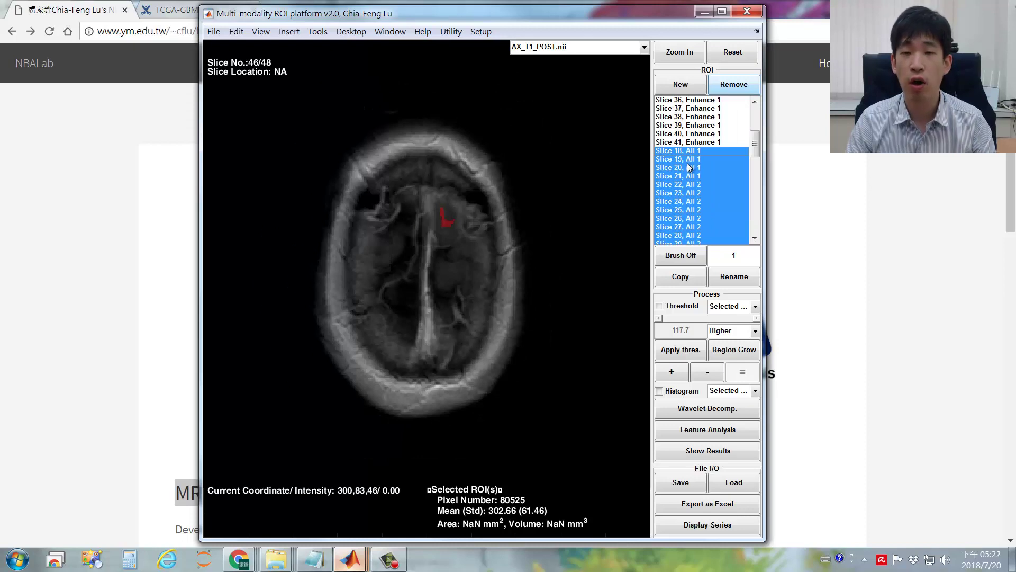
pyautogui.scroll(-5, 505, 222)
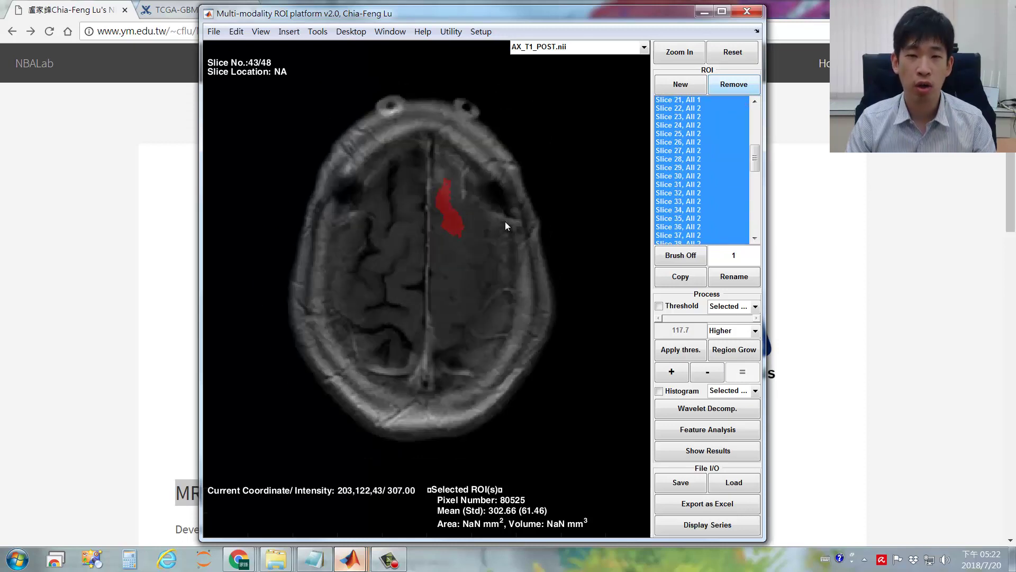
pyautogui.scroll(-7, 505, 221)
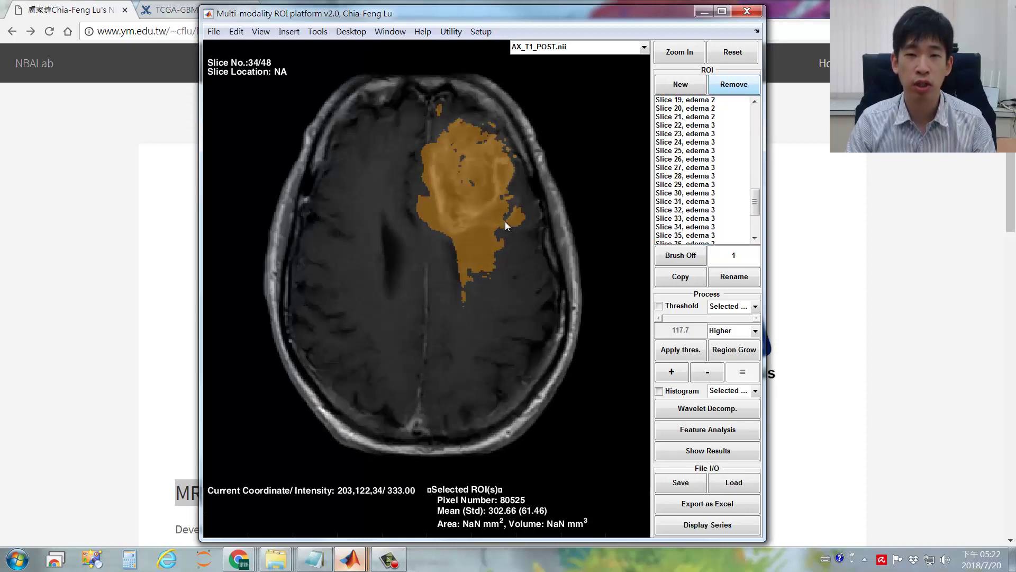
pyautogui.scroll(-3, 467, 199)
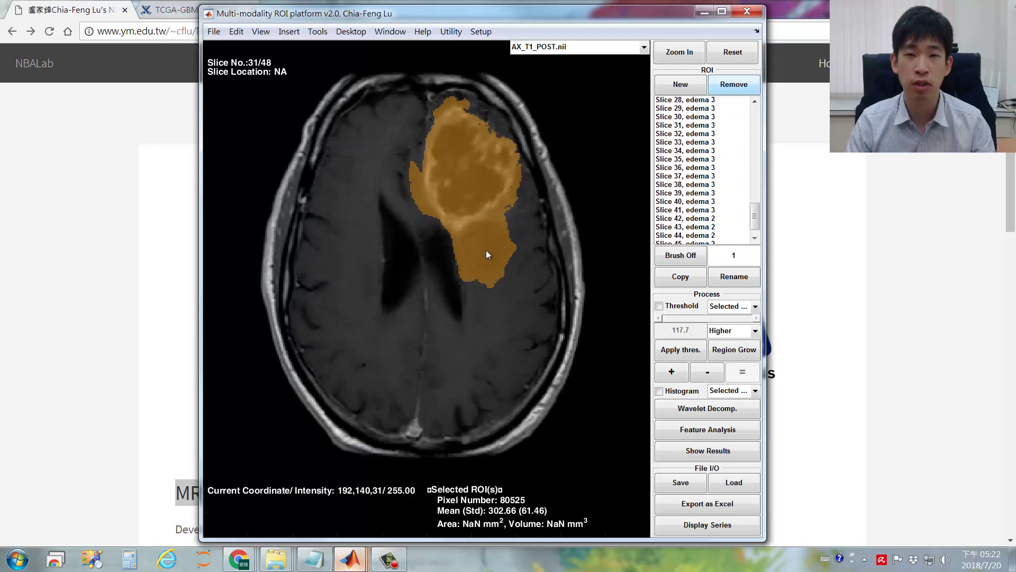
pyautogui.scroll(-3, 475, 247)
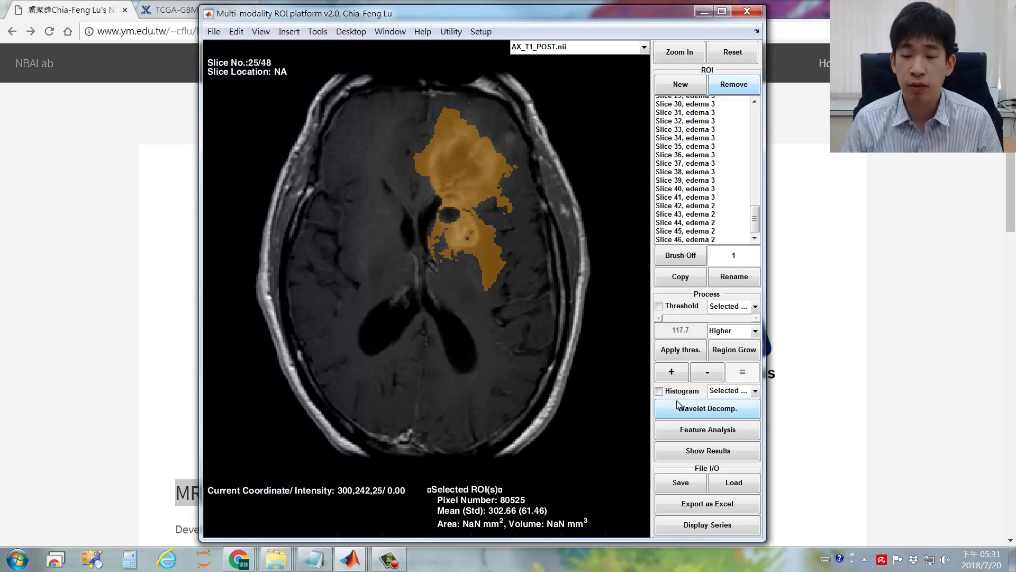
# - Run wavelet decomposition to generate 1LLL–8HHH sub-band images for every loaded sequence
pyautogui.click(715, 413)
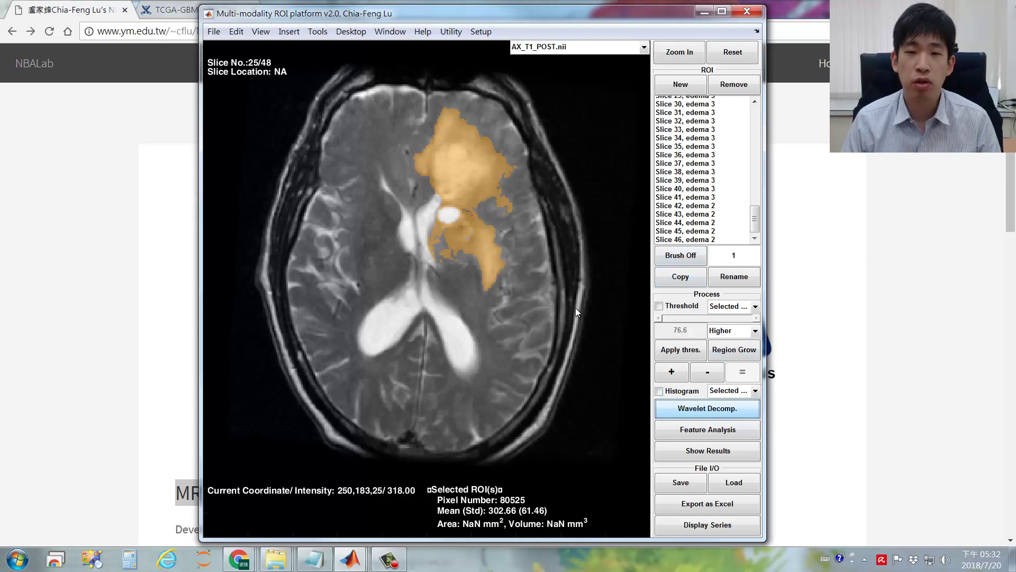
# - Open the image series list showing the new AX_T1_POST_1LLL–8HHH sub-band series
pyautogui.click(643, 48)
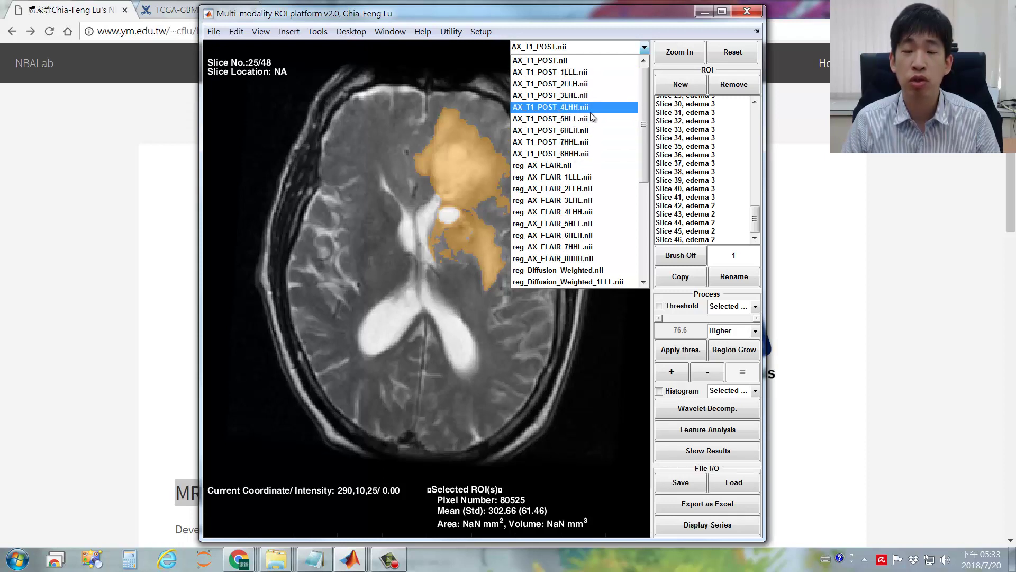
# - Compare the edema ROI on AX_T1_POST, AX_T1_POST_1LLL and AX_T1_POST_2LLH
pyautogui.click(576, 72)
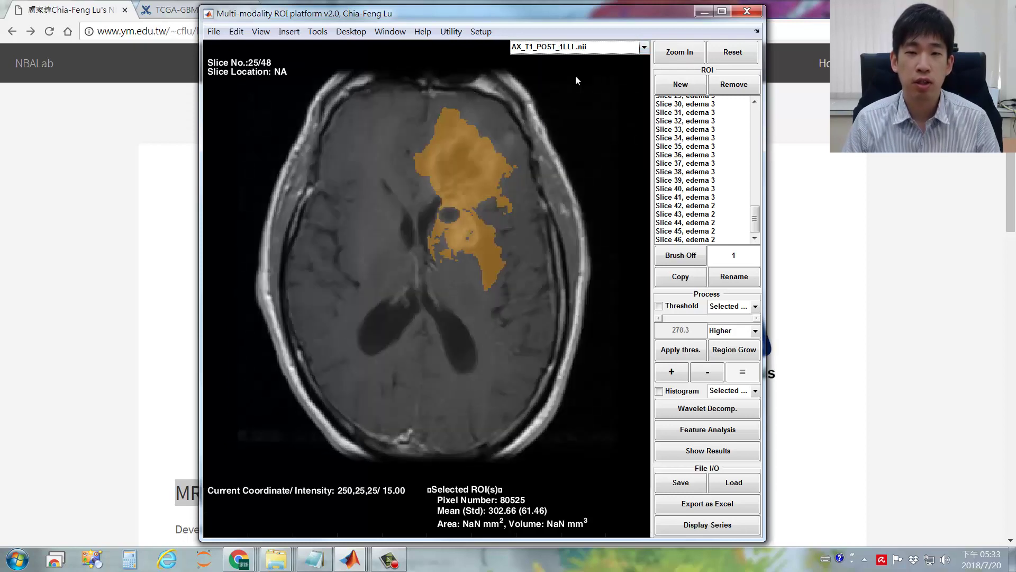
pyautogui.click(576, 48)
pyautogui.click(576, 62)
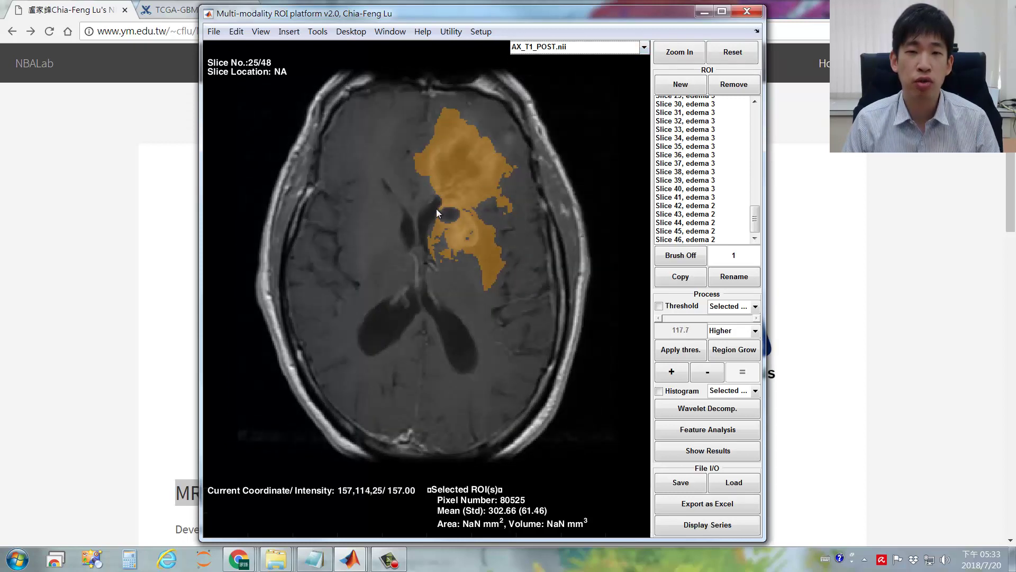
pyautogui.click(588, 46)
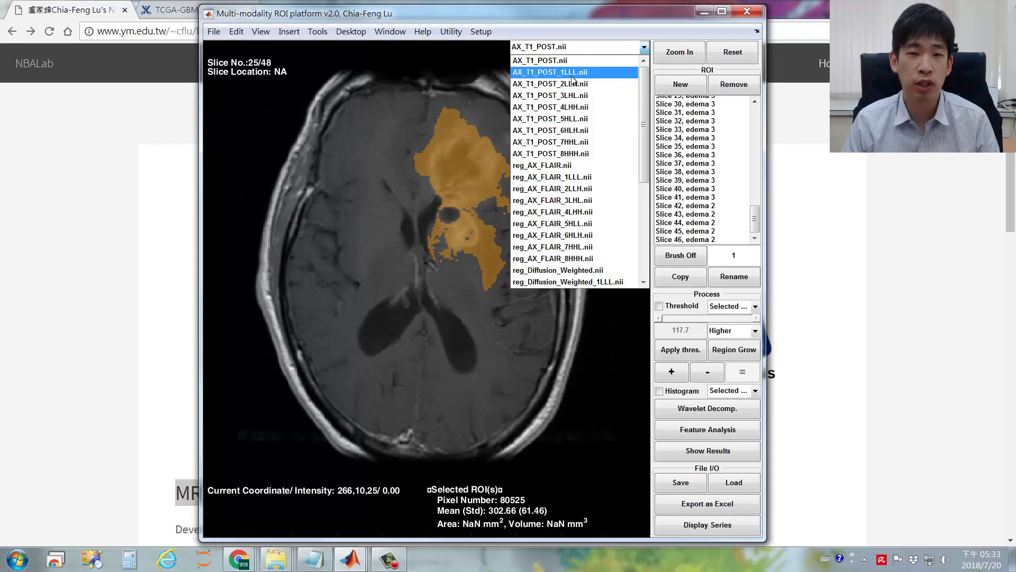
pyautogui.click(572, 72)
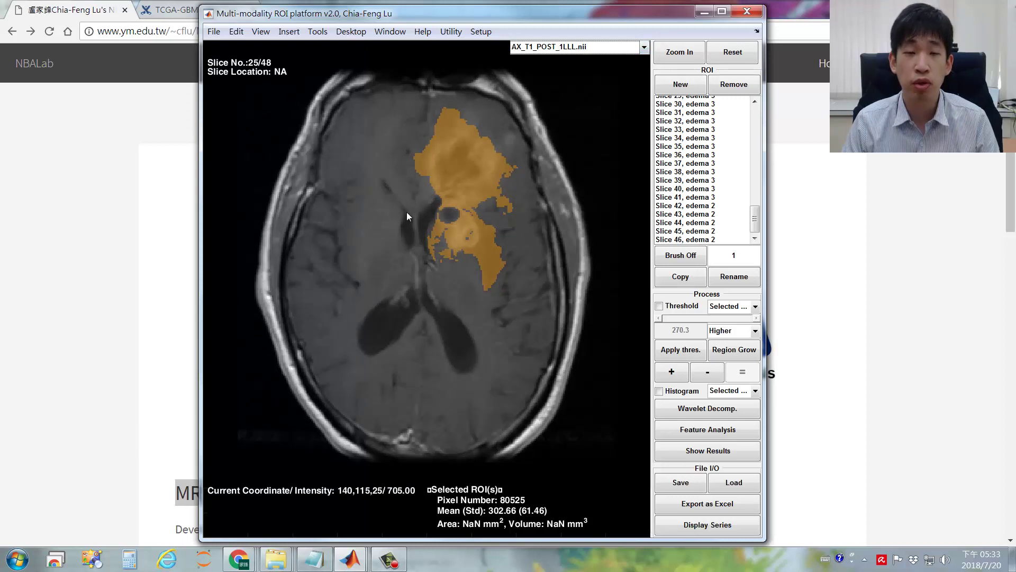
pyautogui.click(607, 46)
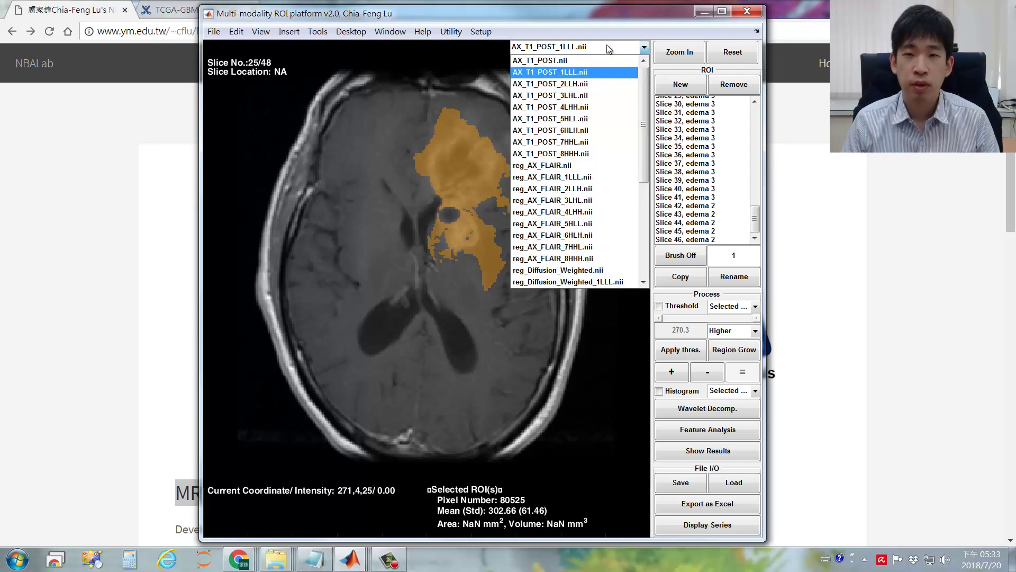
pyautogui.click(586, 82)
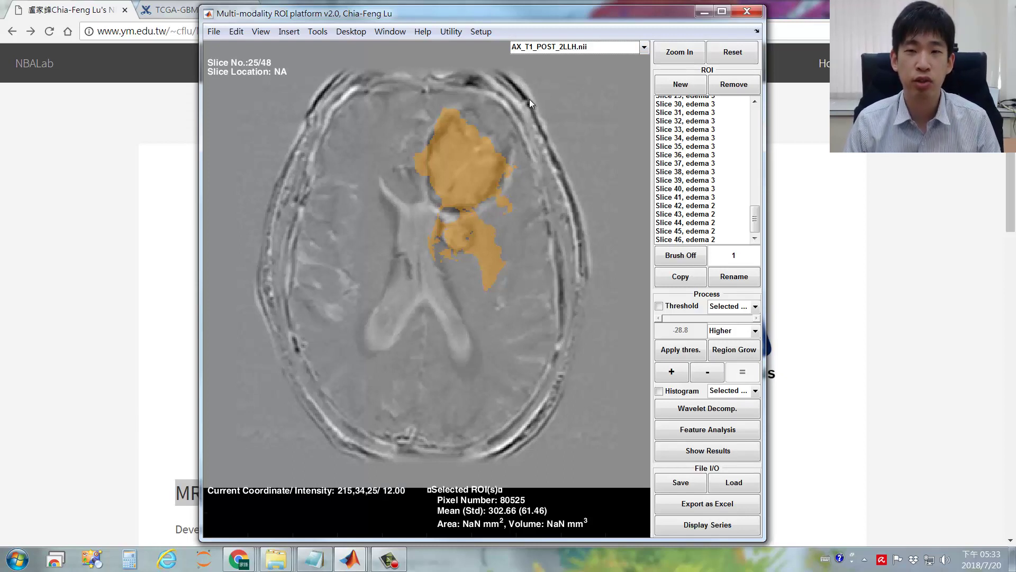
pyautogui.scroll(-2, 596, 47)
# - View the edema ROI on AX_T1_POST_7HHL, 1LLL, reg_AX_FLAIR, then reg_AX_FLAIR_5HLL
pyautogui.click(596, 47)
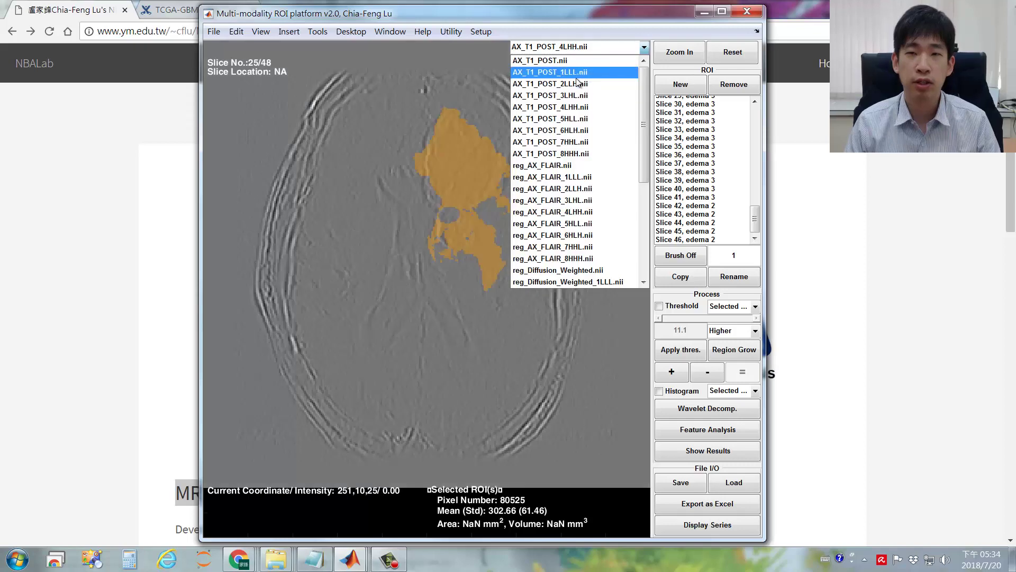
pyautogui.click(570, 141)
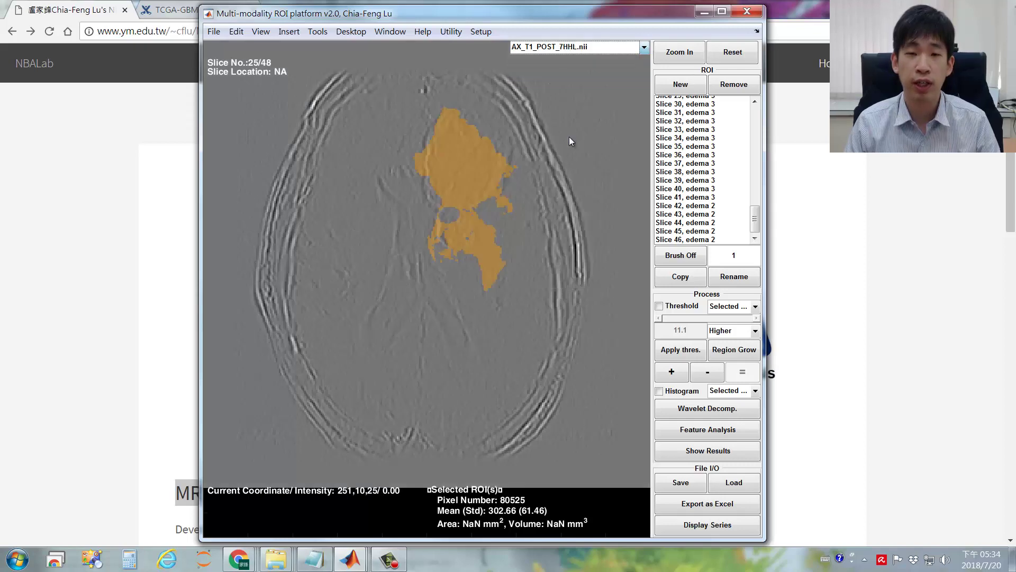
pyautogui.click(600, 49)
pyautogui.click(588, 73)
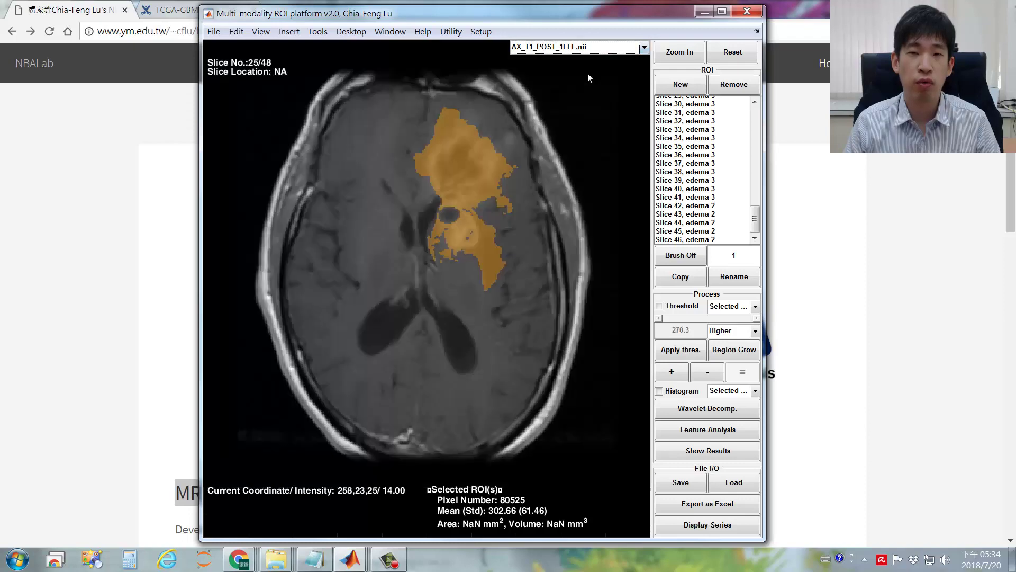
pyautogui.click(590, 51)
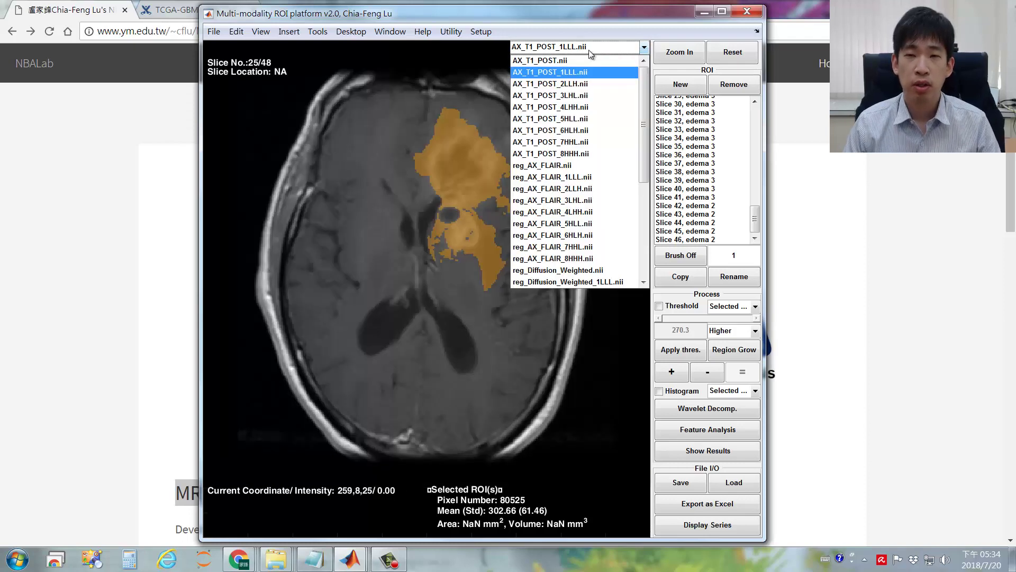
pyautogui.click(569, 168)
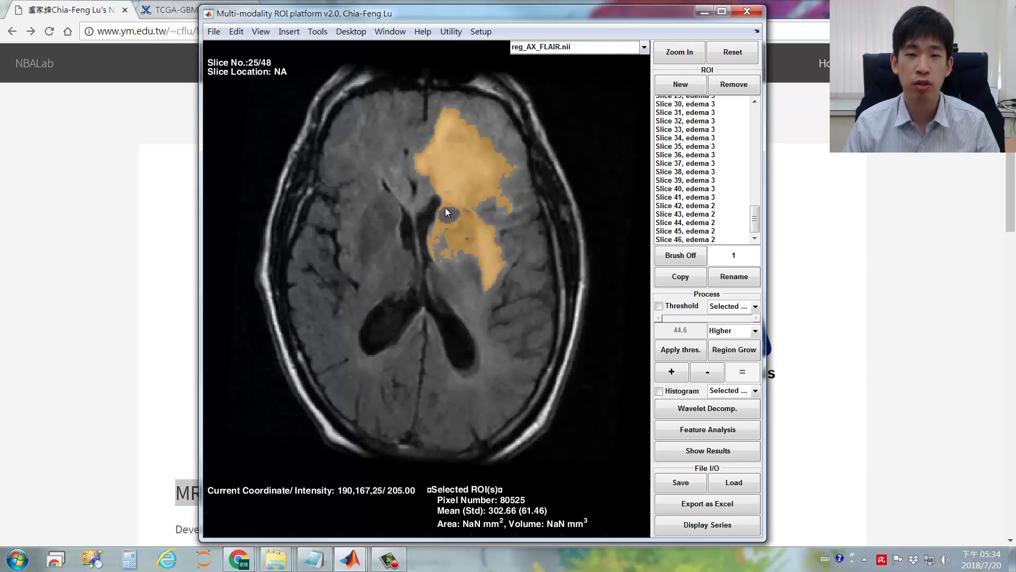
pyautogui.click(579, 52)
pyautogui.click(570, 224)
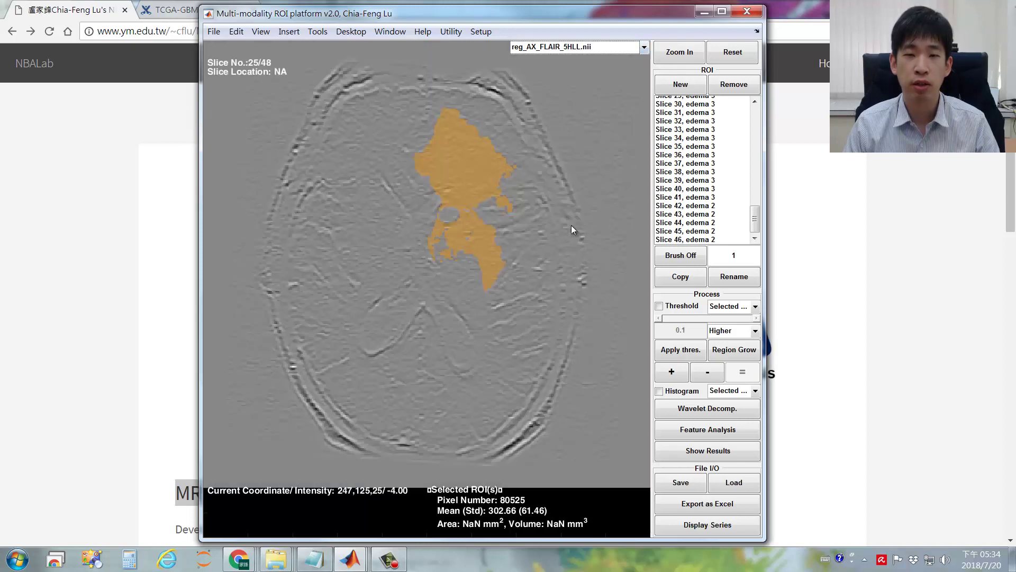
# - Scroll the series list down to the reg_AX_T2_FSE sub-bands, then bring up Explorer
pyautogui.click(643, 53)
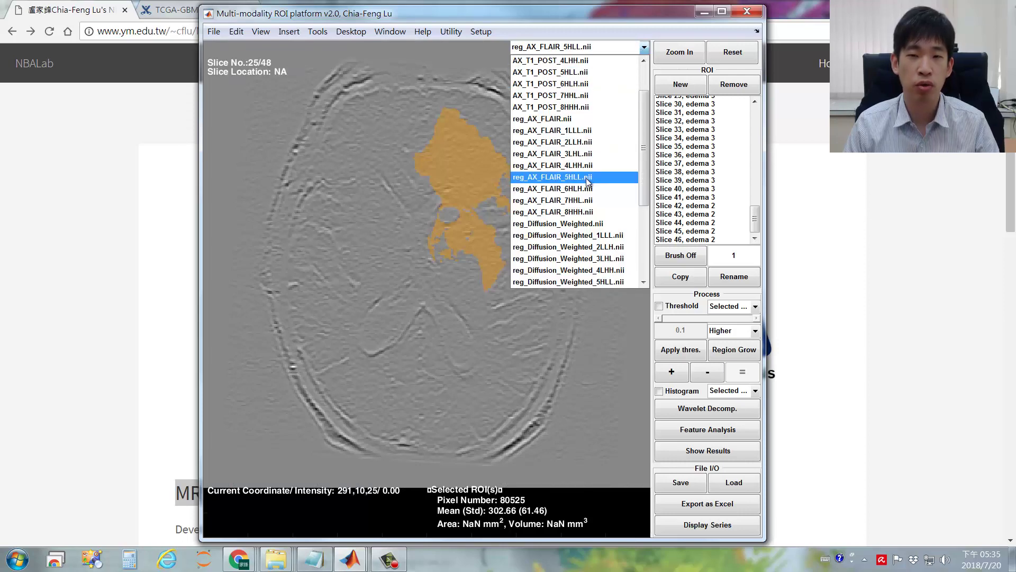
pyautogui.moveTo(640, 169); pyautogui.dragTo(640, 239)
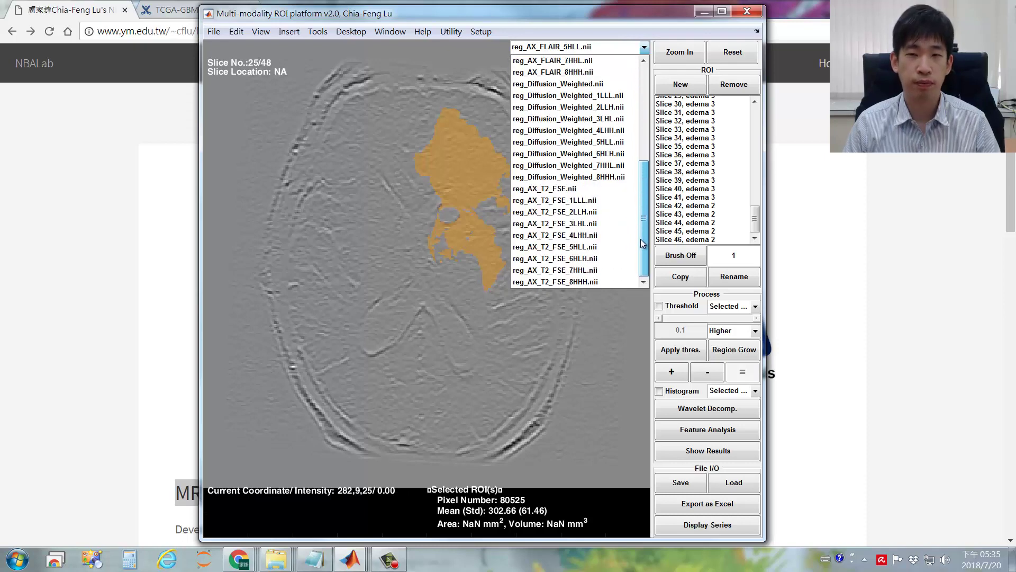
pyautogui.click(276, 560)
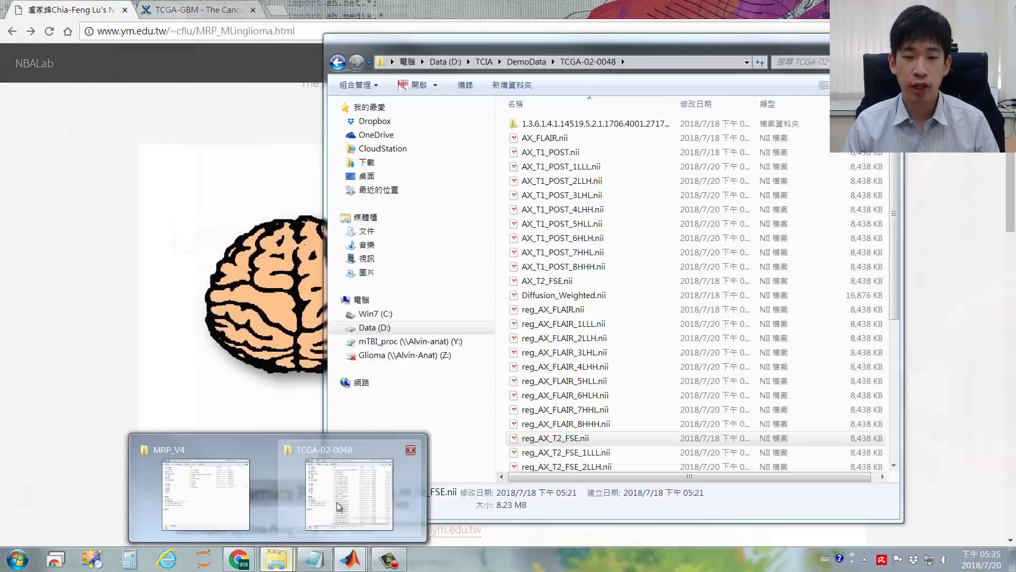
# - Browse the TCGA-02-0048 folder's AX_FLAIR.nii and AX_T1_POST_1LLL.nii, then close it unloaded
pyautogui.click(349, 495)
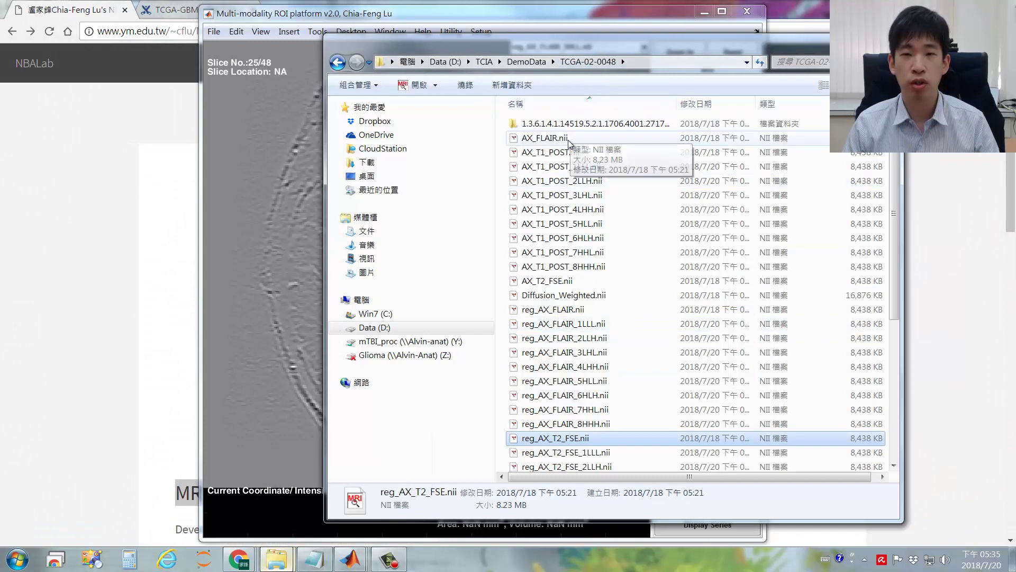
pyautogui.click(548, 138)
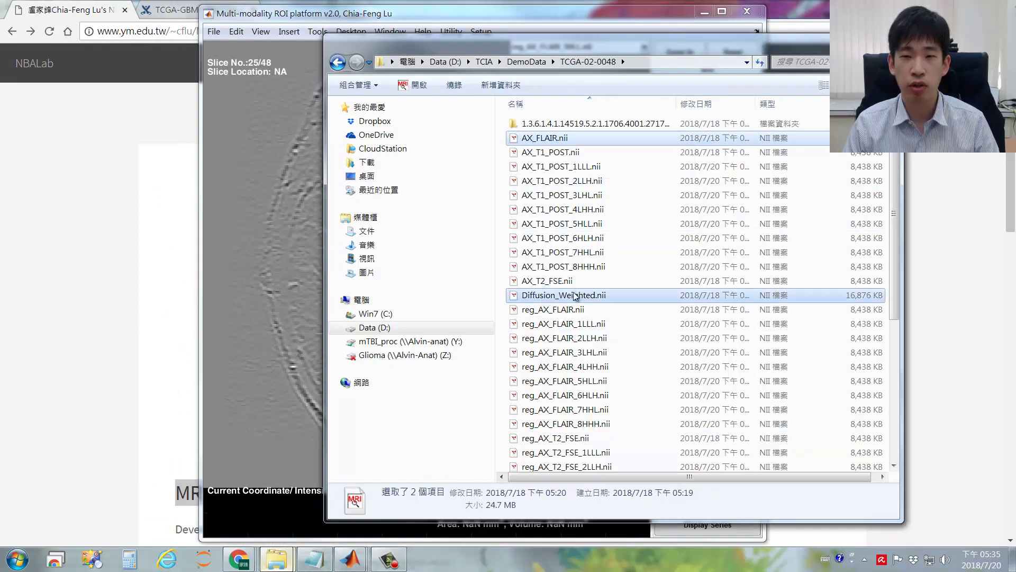
pyautogui.click(588, 167)
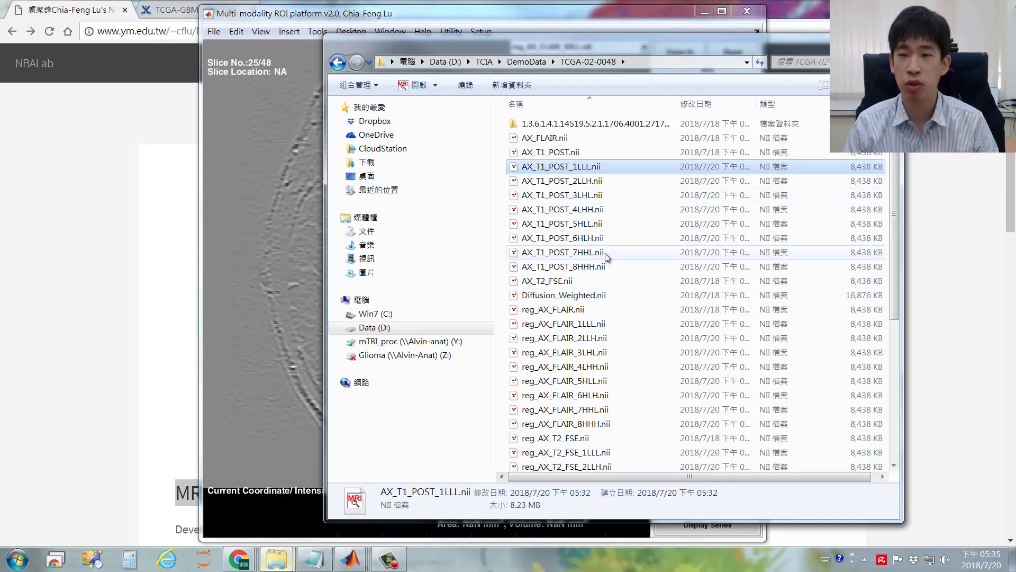
pyautogui.press('Return')
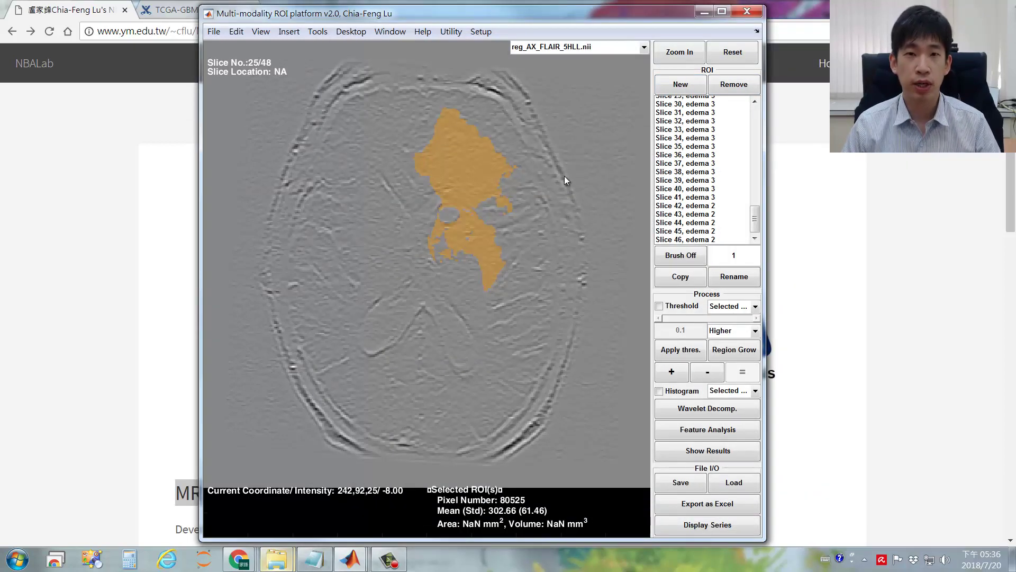
# - Switch to AX_T1_POST.nii and show the Enhance 1 ROI on slices 35–37
pyautogui.click(643, 47)
pyautogui.scroll(5, 644, 70)
pyautogui.click(580, 62)
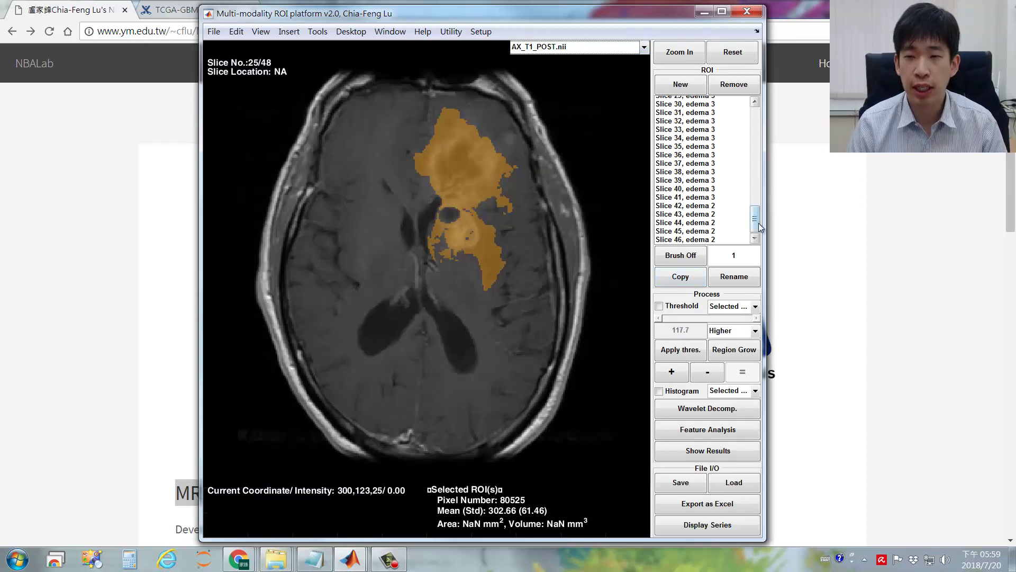
pyautogui.moveTo(756, 226); pyautogui.dragTo(762, 138)
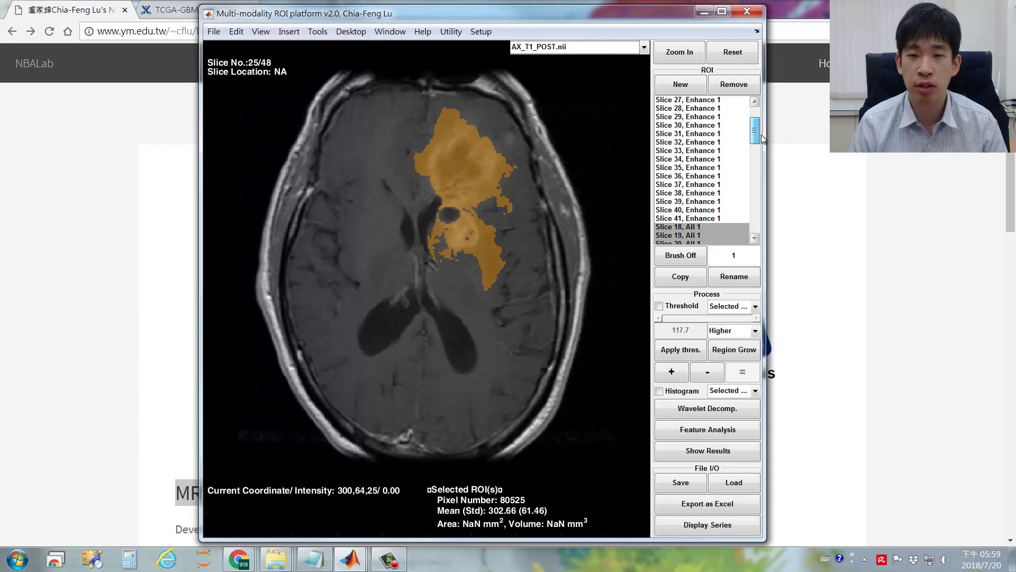
pyautogui.moveTo(762, 138); pyautogui.dragTo(710, 184)
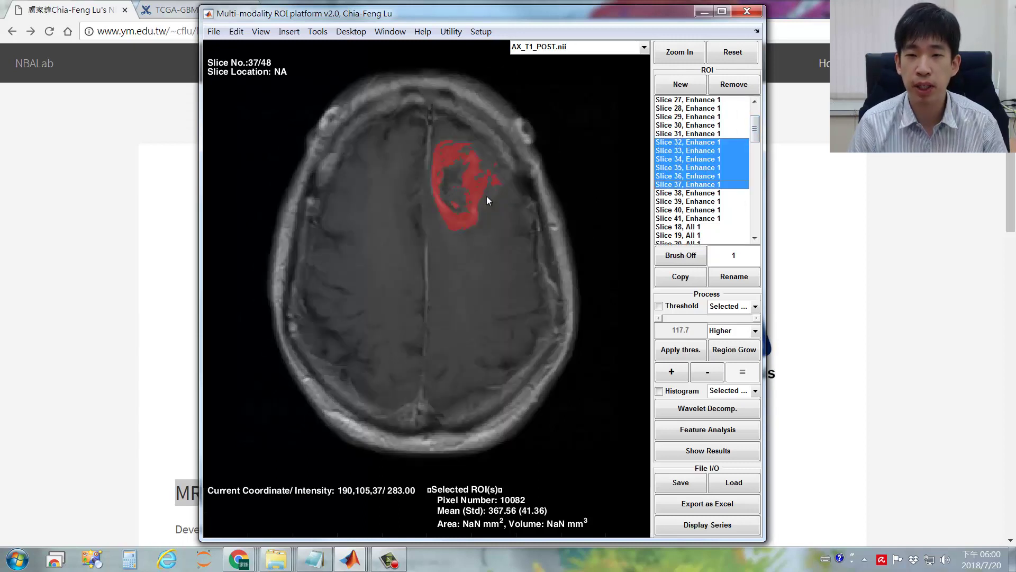
pyautogui.scroll(2, 487, 200)
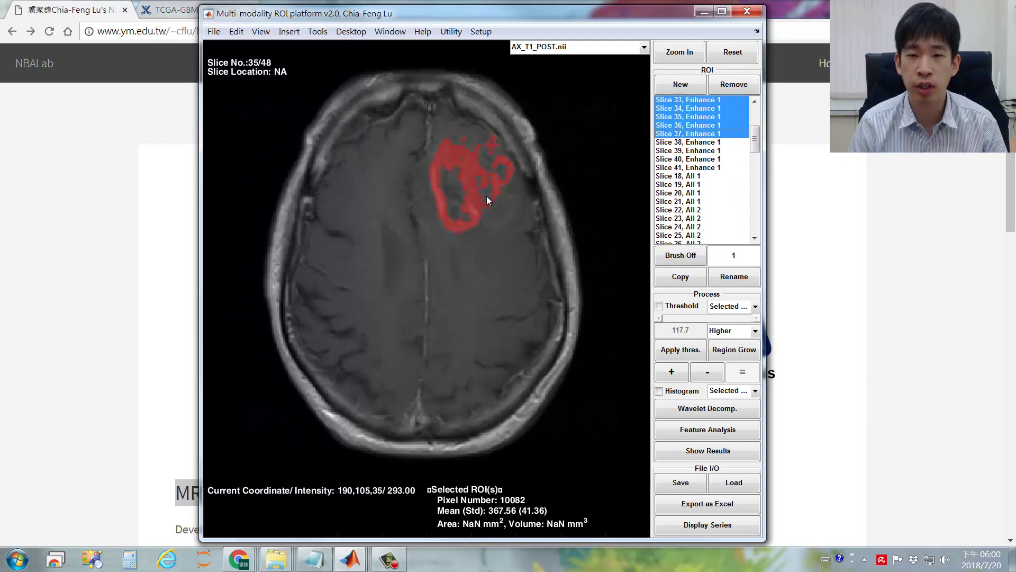
pyautogui.scroll(-2, 486, 200)
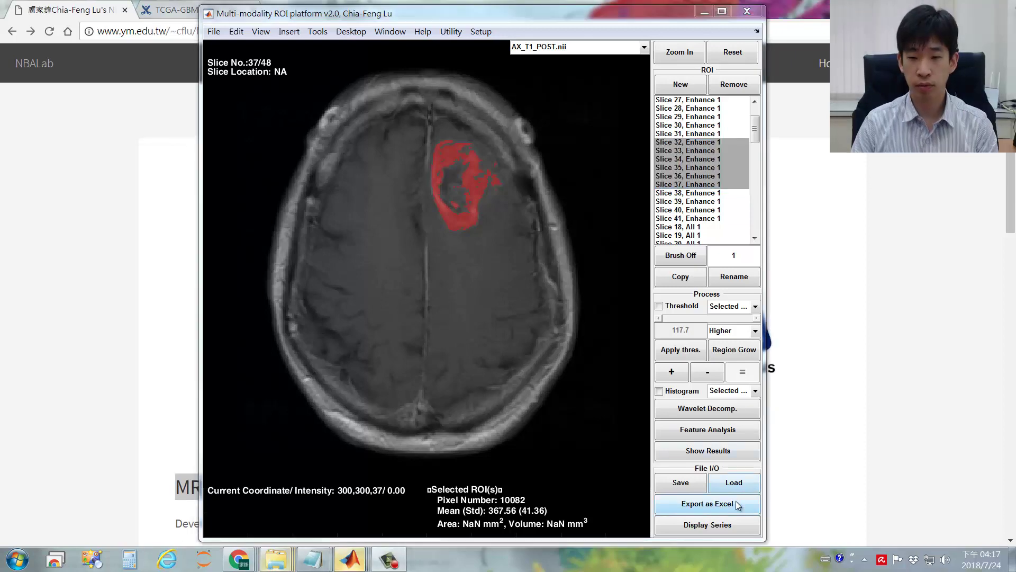
# - Export the ROIs to Excel as TCGA-02-0048_ROI.xlsx in the TCGA-02-0048 folder
pyautogui.click(737, 503)
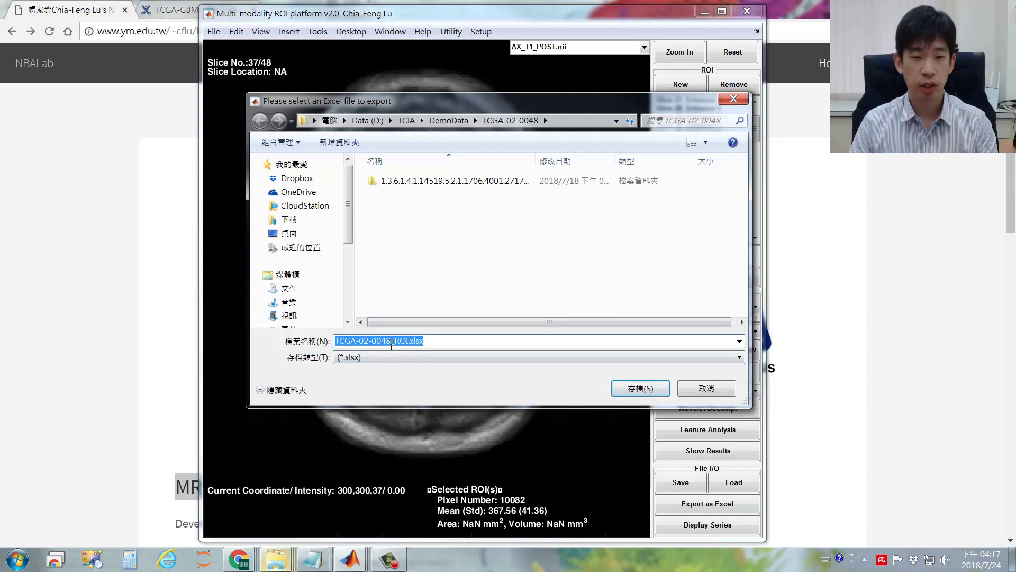
pyautogui.moveTo(392, 347); pyautogui.dragTo(321, 345)
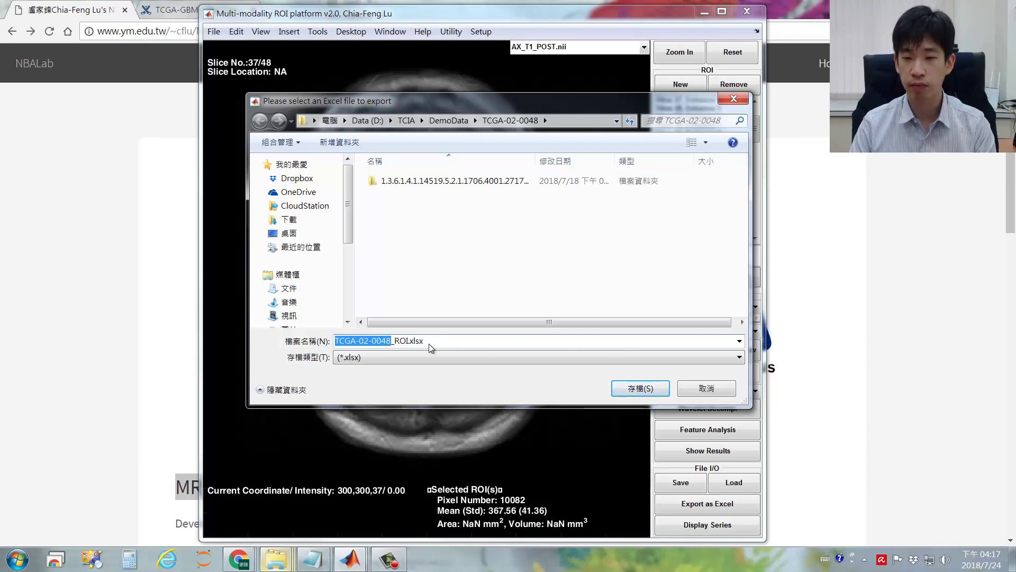
pyautogui.click(635, 390)
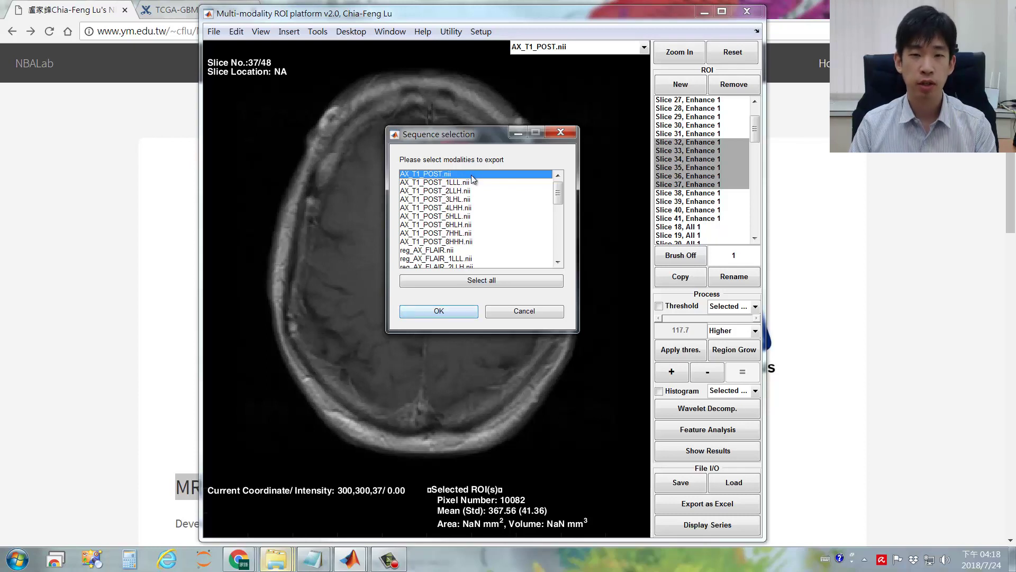
# - Export AX_T1_POST and reg_AX_FLAIR plus their 1LLL and 2LLH series to the workbook
pyautogui.keyDown('shift'); pyautogui.click(470, 182); pyautogui.keyUp('shift')
pyautogui.keyDown('shift'); pyautogui.click(470, 191); pyautogui.keyUp('shift')
pyautogui.keyDown('ctrl'); pyautogui.click(466, 250); pyautogui.keyUp('ctrl')
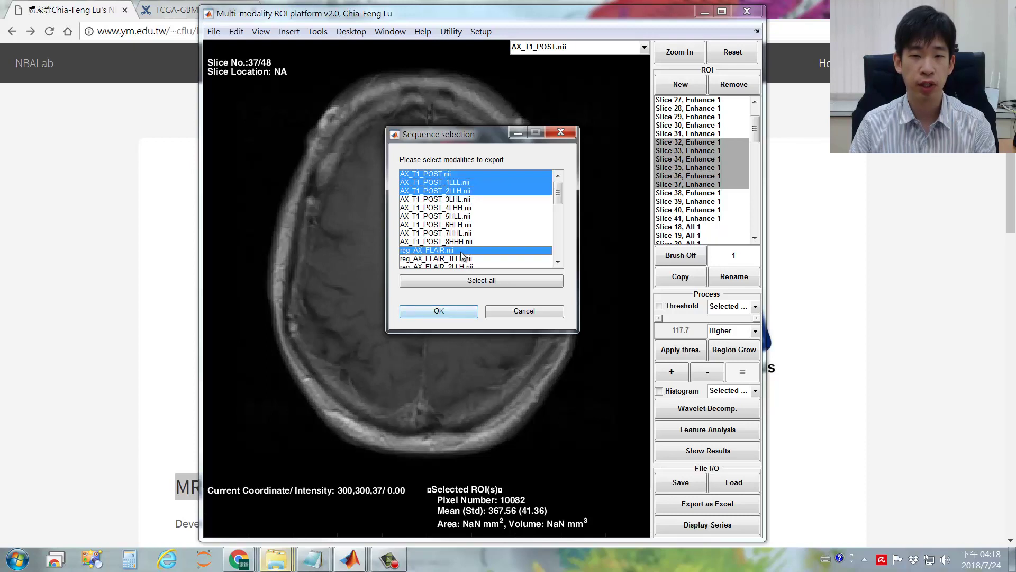
pyautogui.keyDown('shift'); pyautogui.click(464, 258); pyautogui.keyUp('shift')
pyautogui.keyDown('shift'); pyautogui.click(462, 267); pyautogui.keyUp('shift')
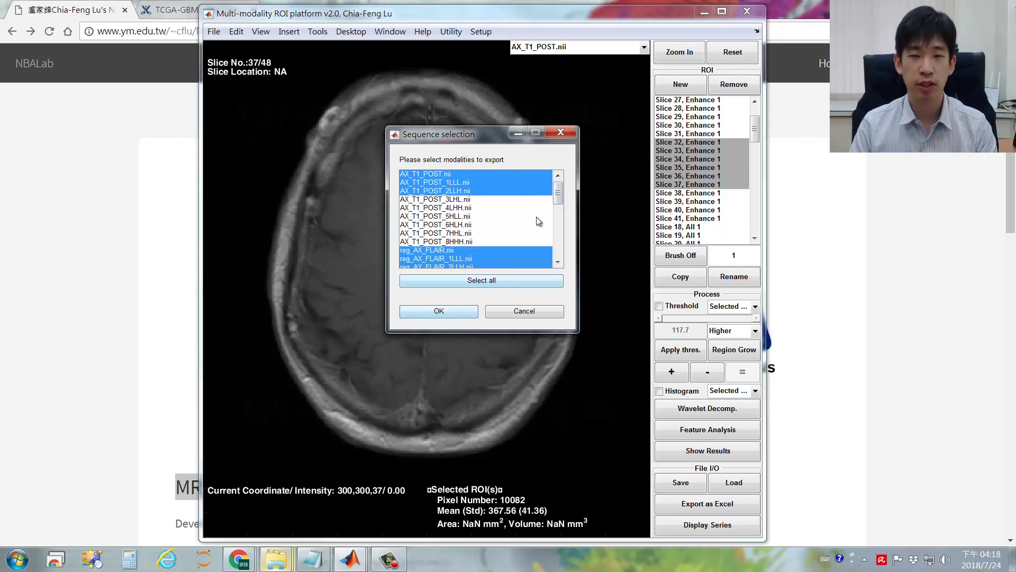
pyautogui.moveTo(558, 194)
pyautogui.mouseDown()
pyautogui.moveTo(570, 260)
pyautogui.moveTo(554, 191)
pyautogui.mouseUp()
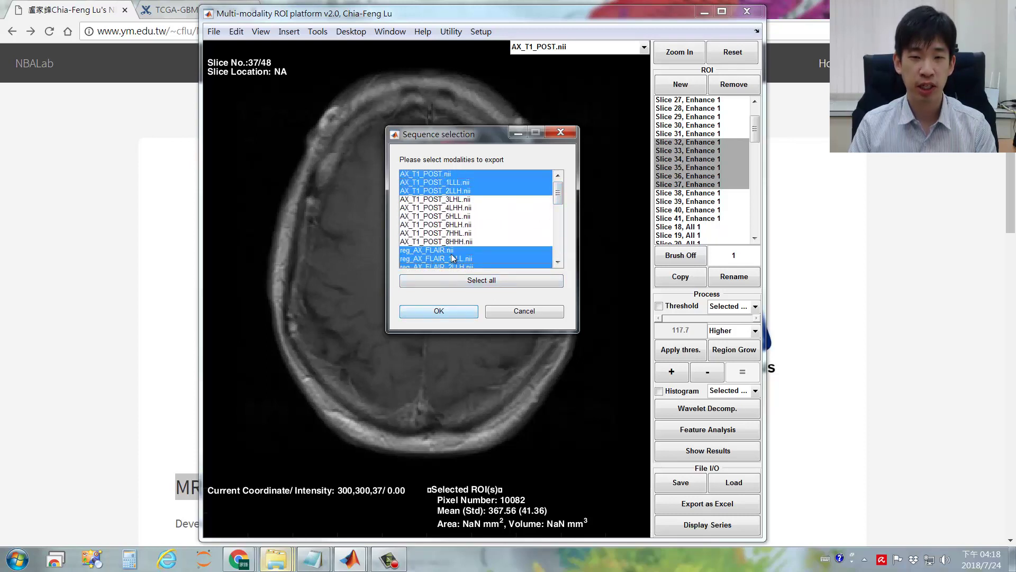
pyautogui.click(442, 311)
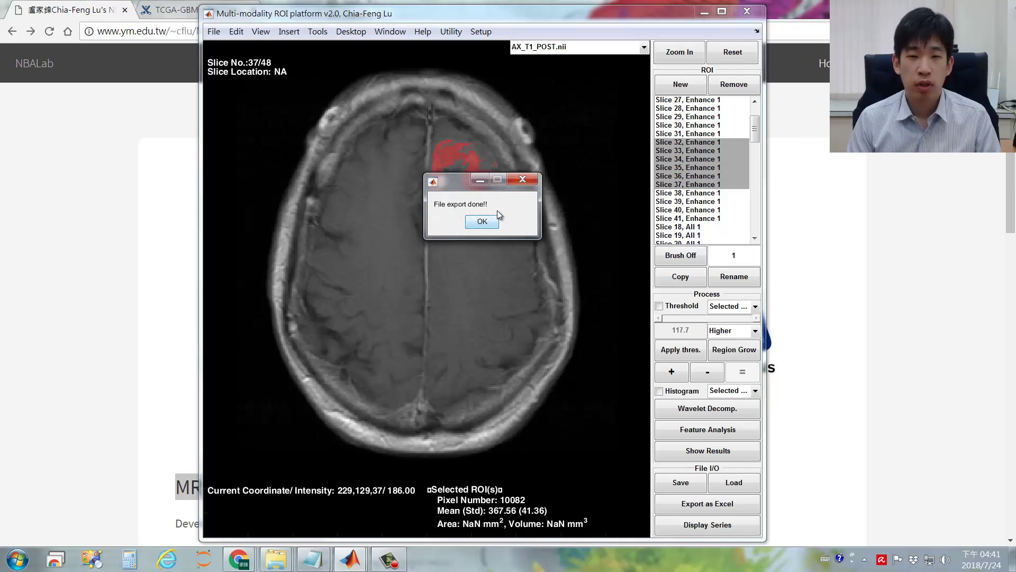
pyautogui.click(494, 221)
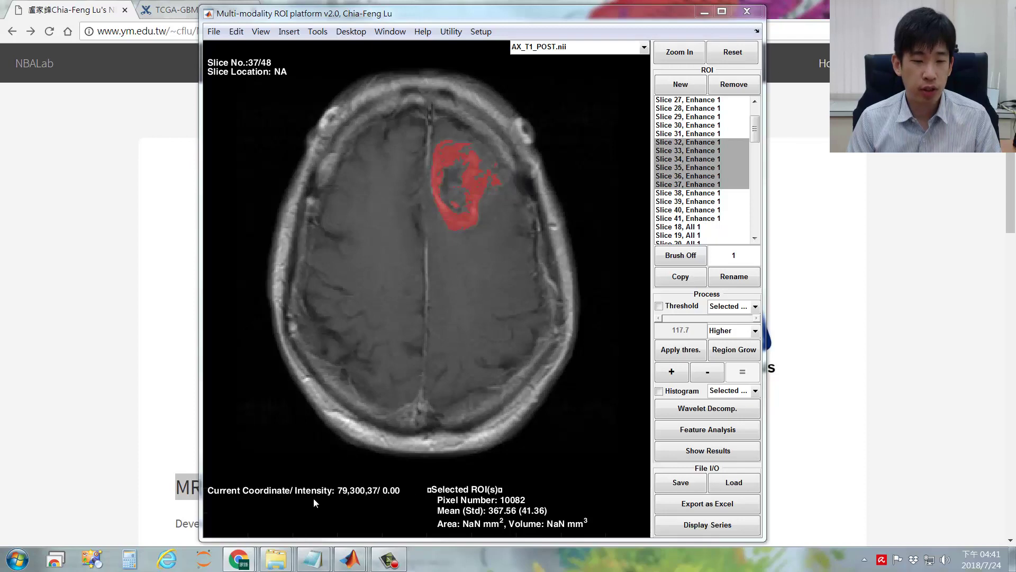
# - Open TCGA-02-0048_ROI.xlsx from the case folder in Excel
pyautogui.moveTo(276, 559)
pyautogui.click(272, 486)
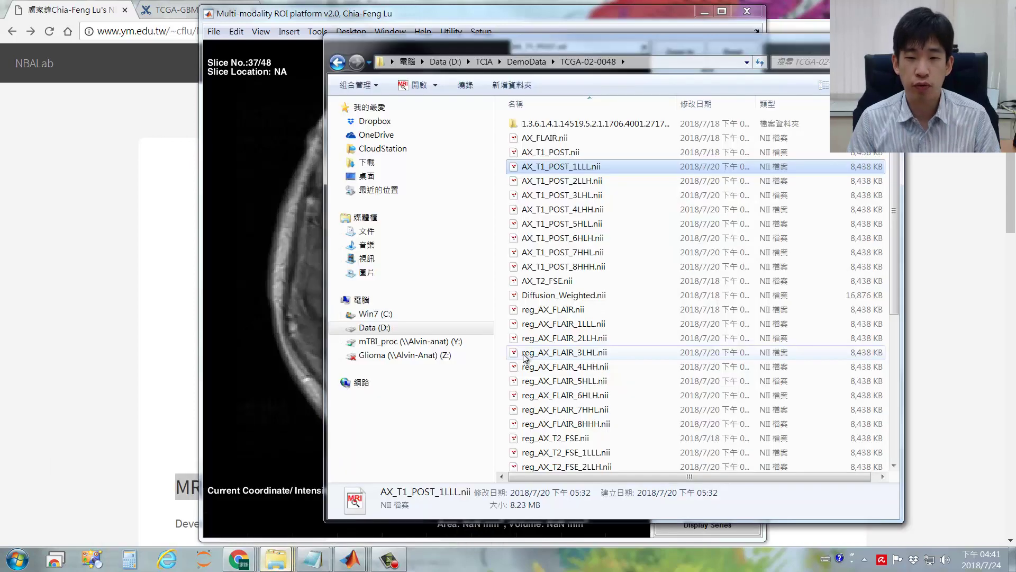
pyautogui.press('Up')
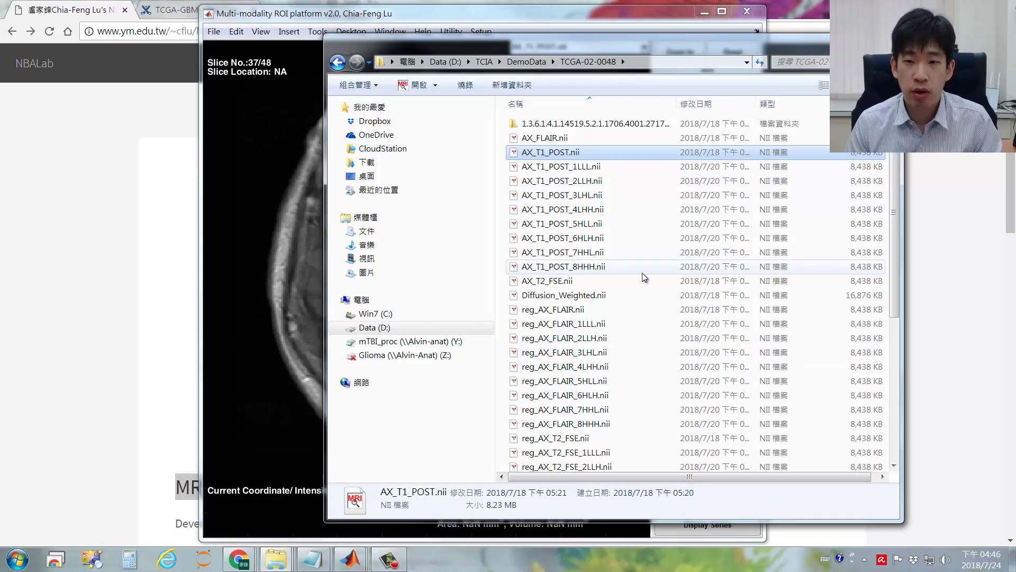
pyautogui.scroll(-6, 643, 276)
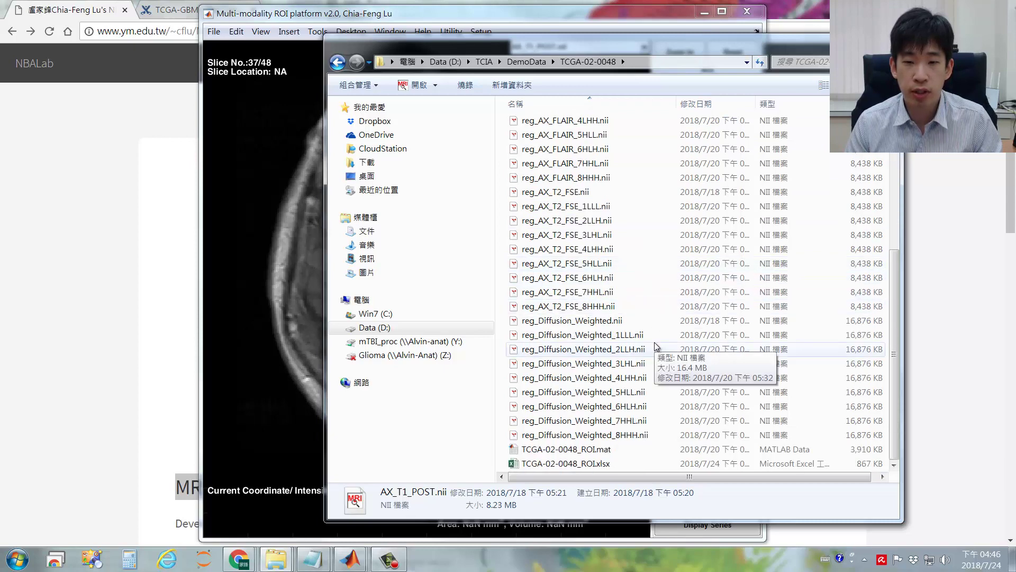
pyautogui.click(513, 466)
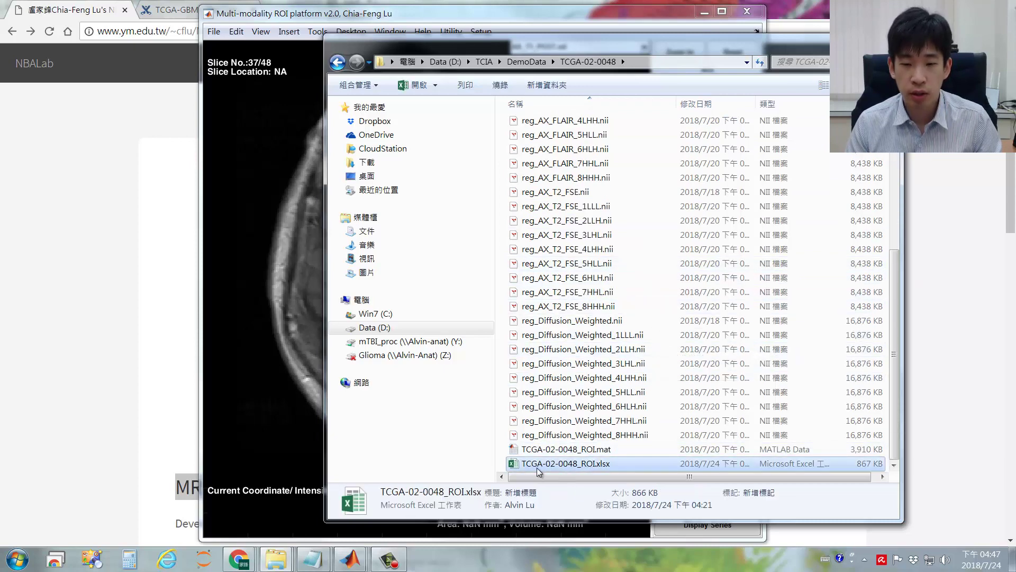
pyautogui.doubleClick(548, 466)
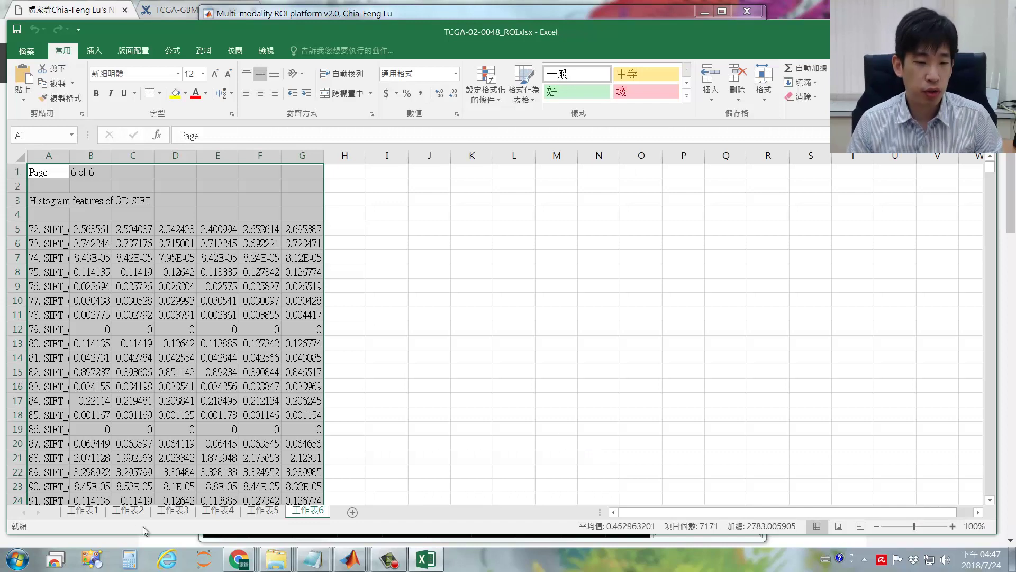
# - On sheet 工作表1, review the series labels in B4, G4, L4, Q4, V4 and AA4
pyautogui.click(90, 513)
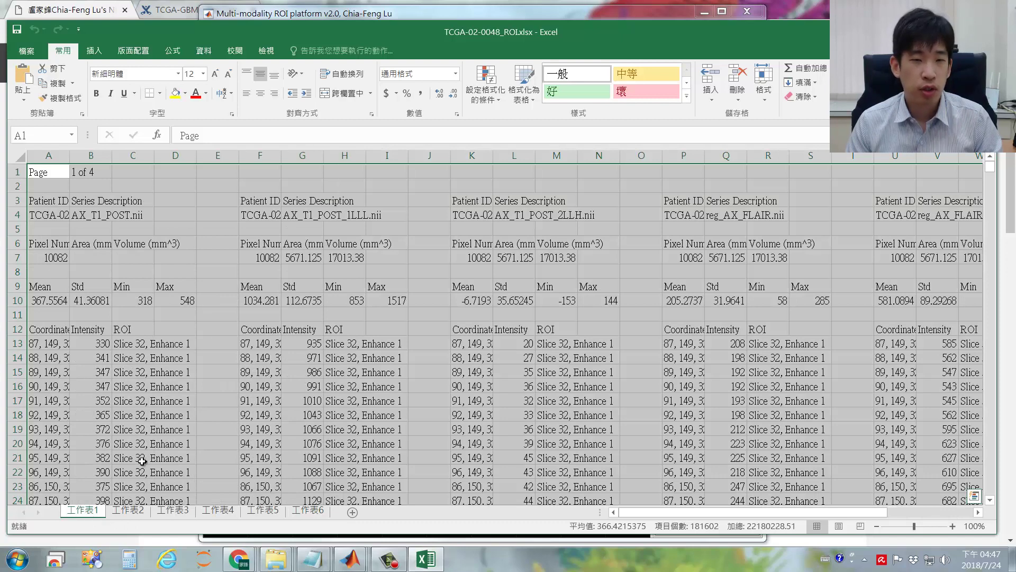
pyautogui.moveTo(98, 217); pyautogui.dragTo(180, 245)
pyautogui.click(98, 218)
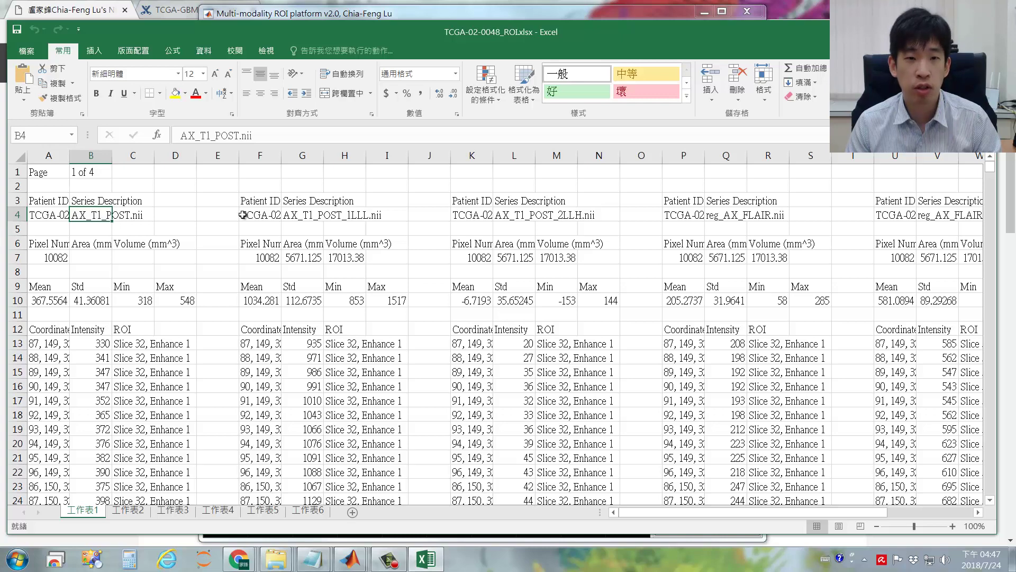
pyautogui.click(308, 218)
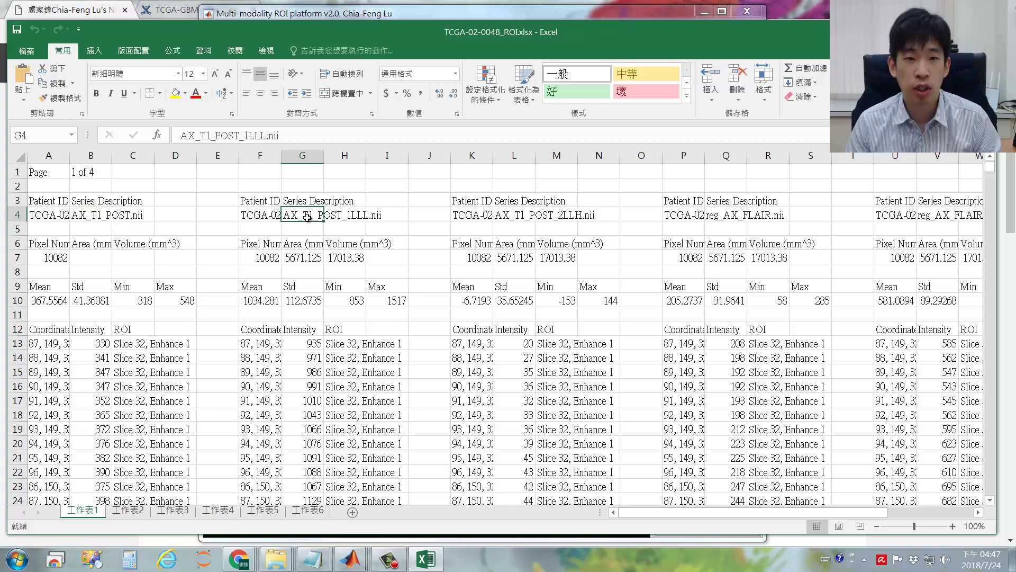
pyautogui.keyDown('ctrl'); pyautogui.click(514, 220); pyautogui.keyUp('ctrl')
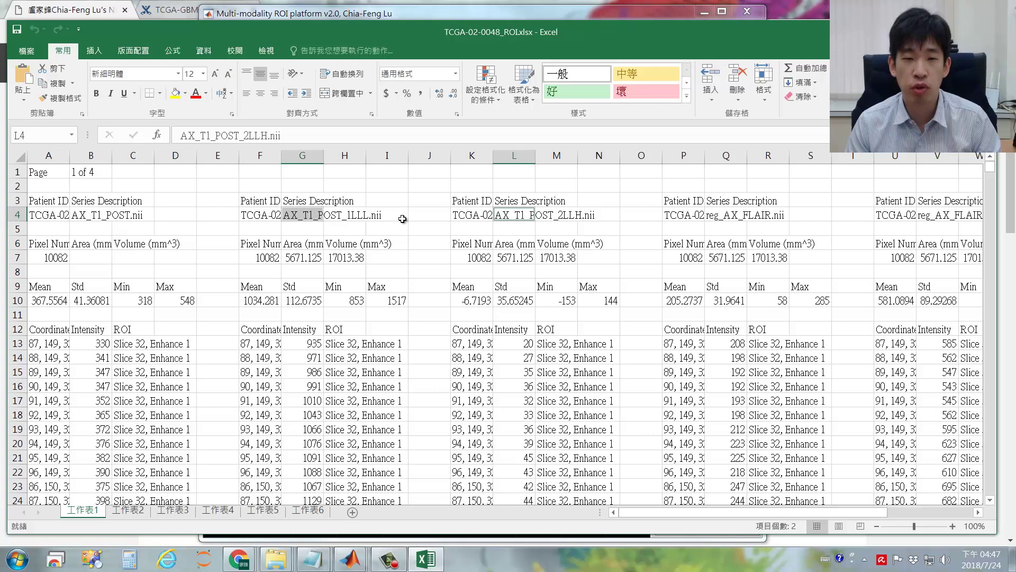
pyautogui.click(726, 220)
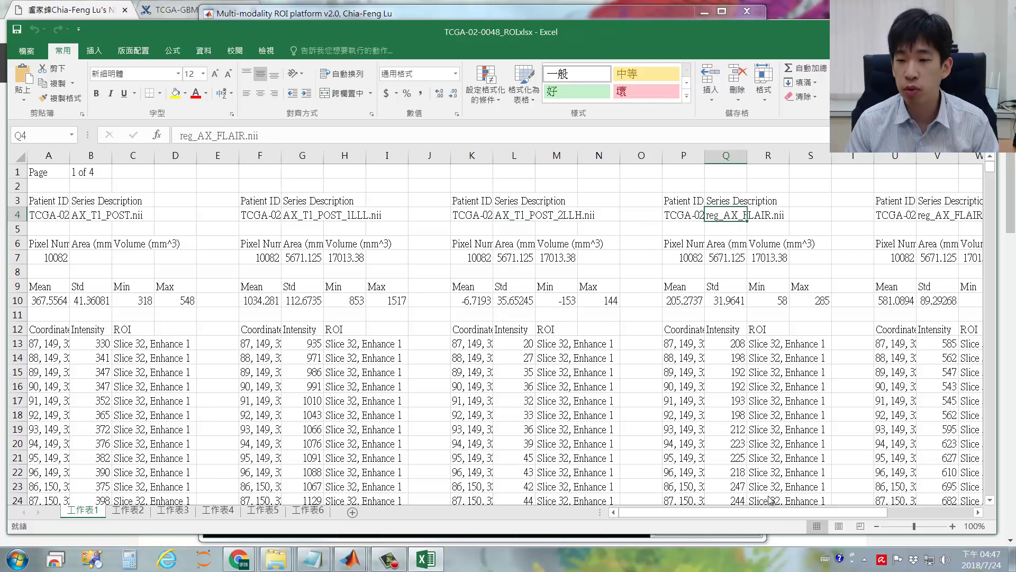
pyautogui.moveTo(803, 512); pyautogui.dragTo(887, 509)
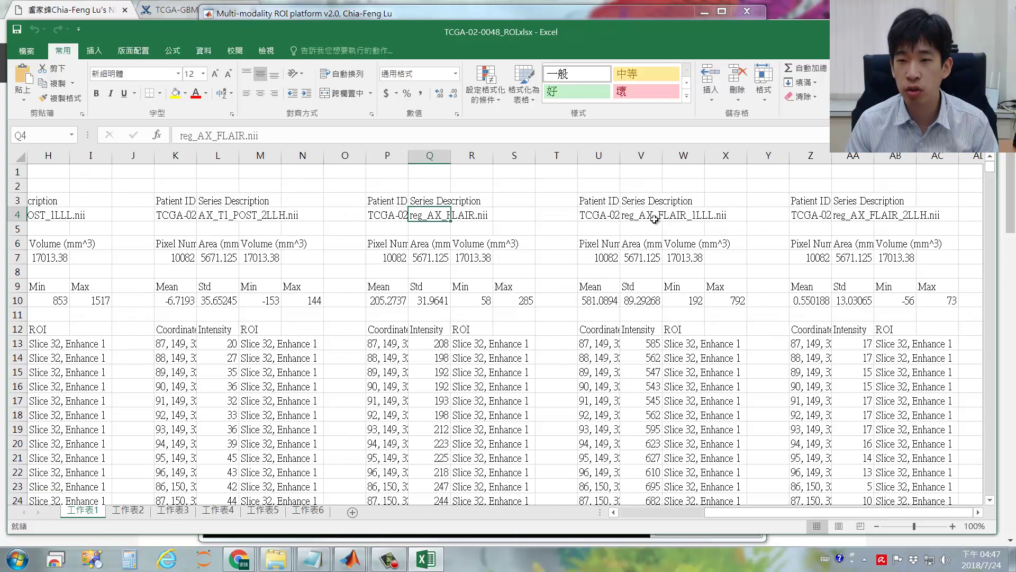
pyautogui.click(655, 219)
pyautogui.keyDown('ctrl'); pyautogui.click(853, 215); pyautogui.keyUp('ctrl')
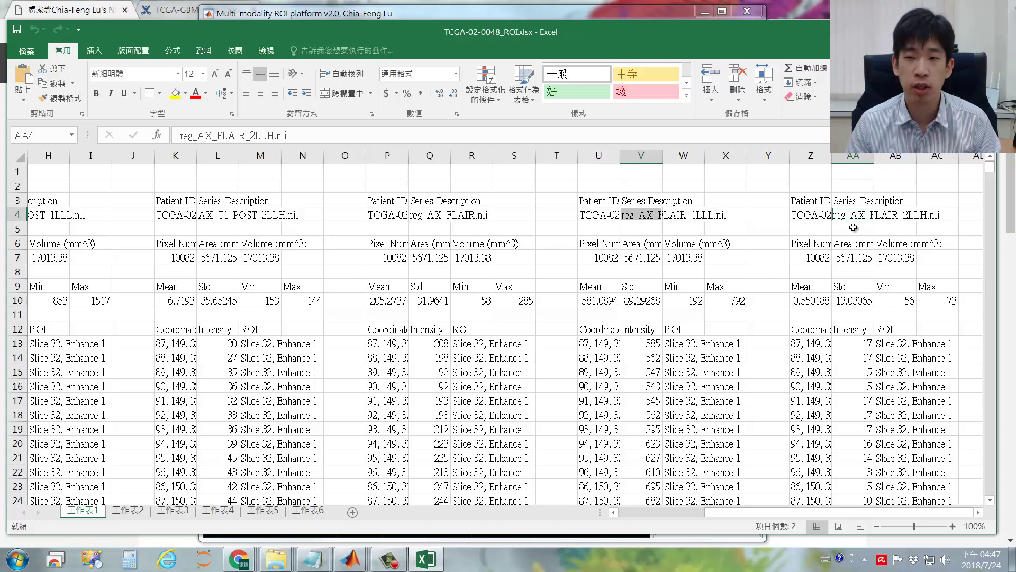
pyautogui.moveTo(804, 511); pyautogui.dragTo(720, 512)
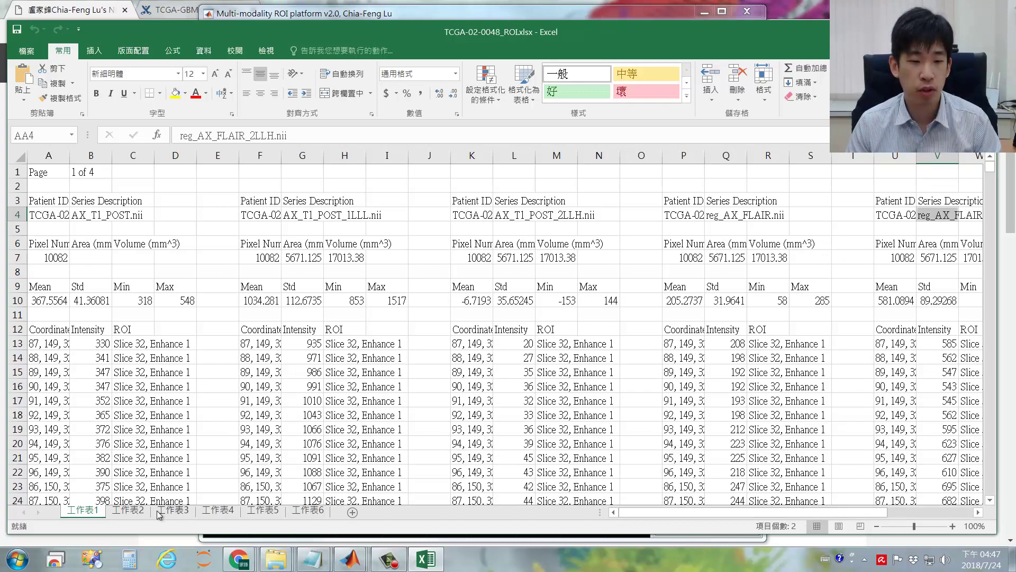
# - Compare 工作表2's column B and C values against the series names on 工作表1
pyautogui.click(129, 510)
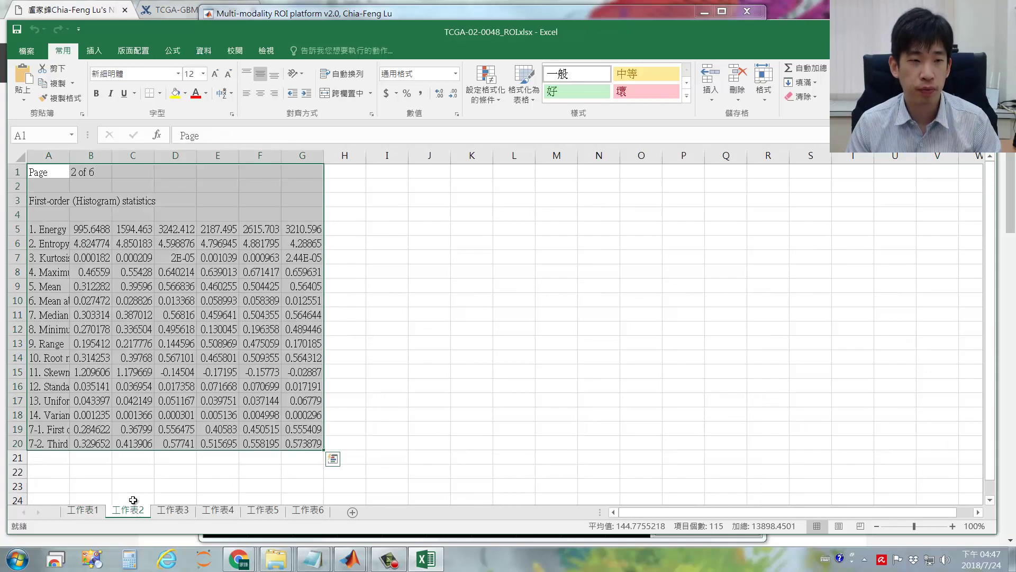
pyautogui.click(100, 172)
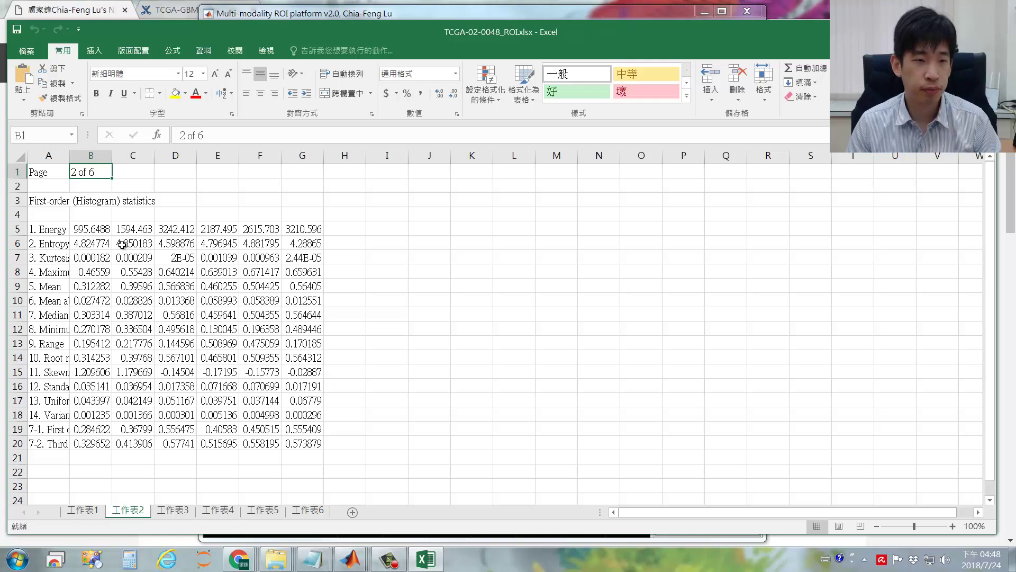
pyautogui.click(99, 159)
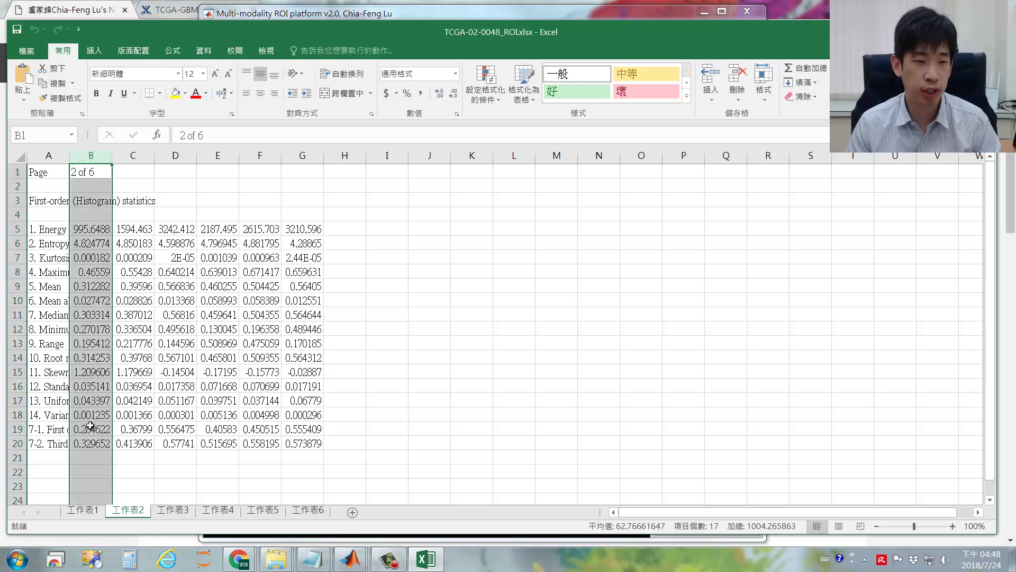
pyautogui.click(90, 510)
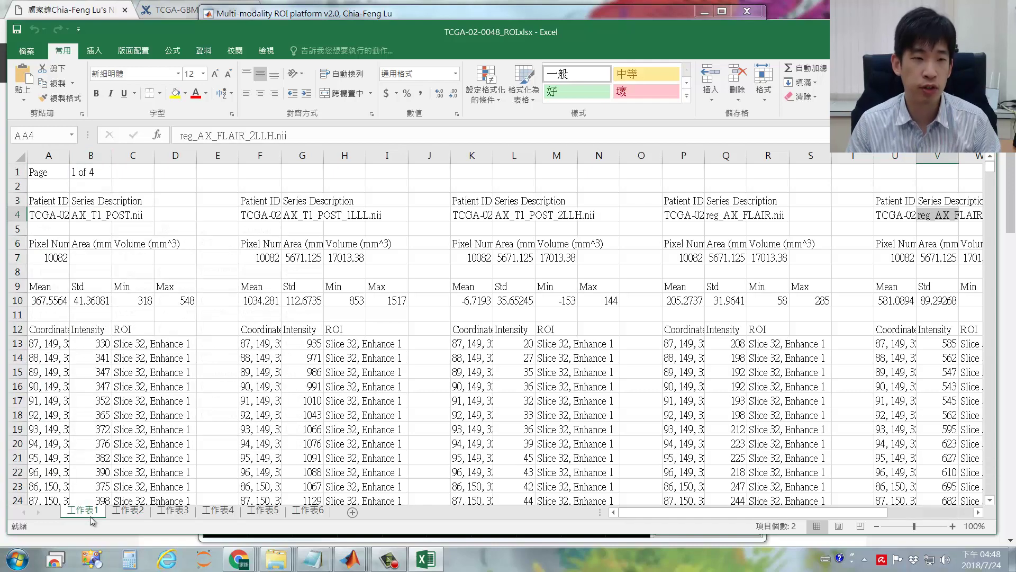
pyautogui.click(93, 218)
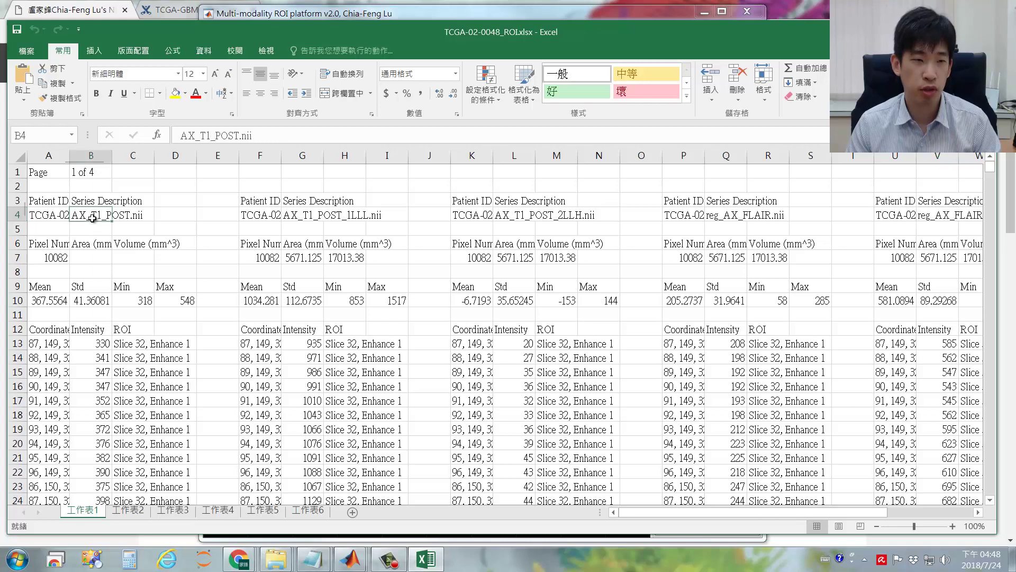
pyautogui.click(144, 512)
pyautogui.click(134, 155)
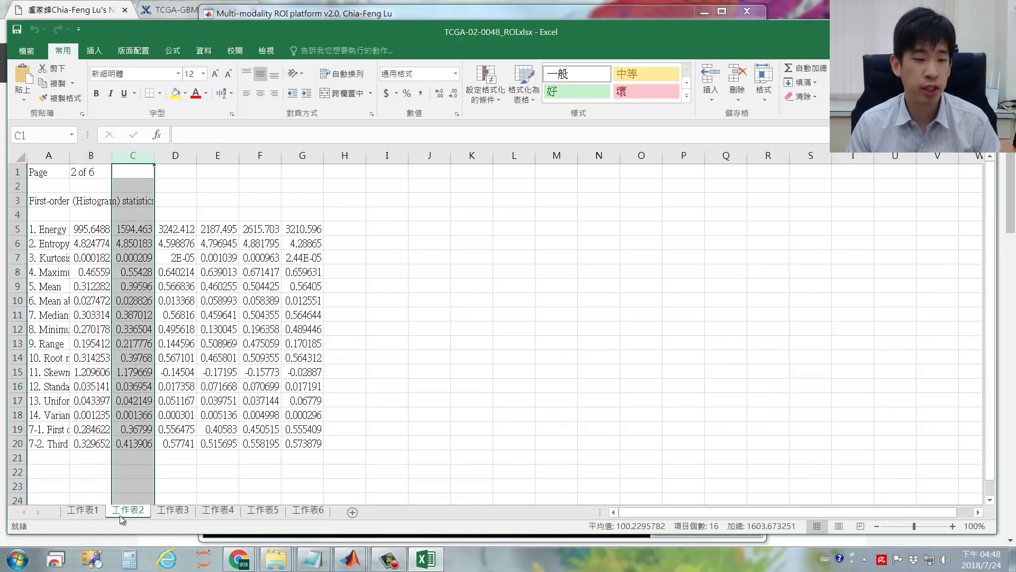
# - Copy the series name in 工作表1 cell G4, inspect 工作表2 columns B–D, and widen column A
pyautogui.click(86, 512)
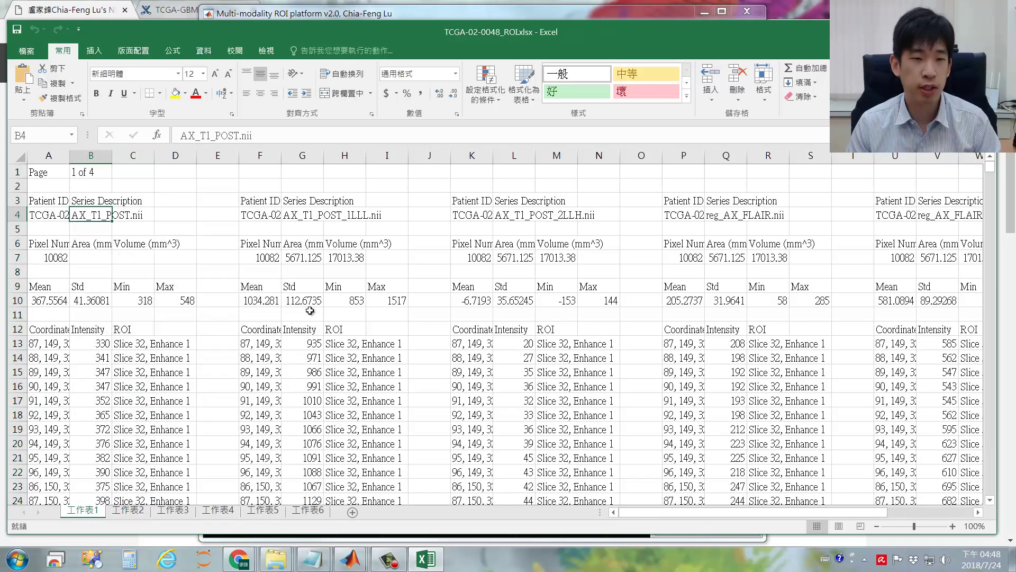
pyautogui.click(312, 216)
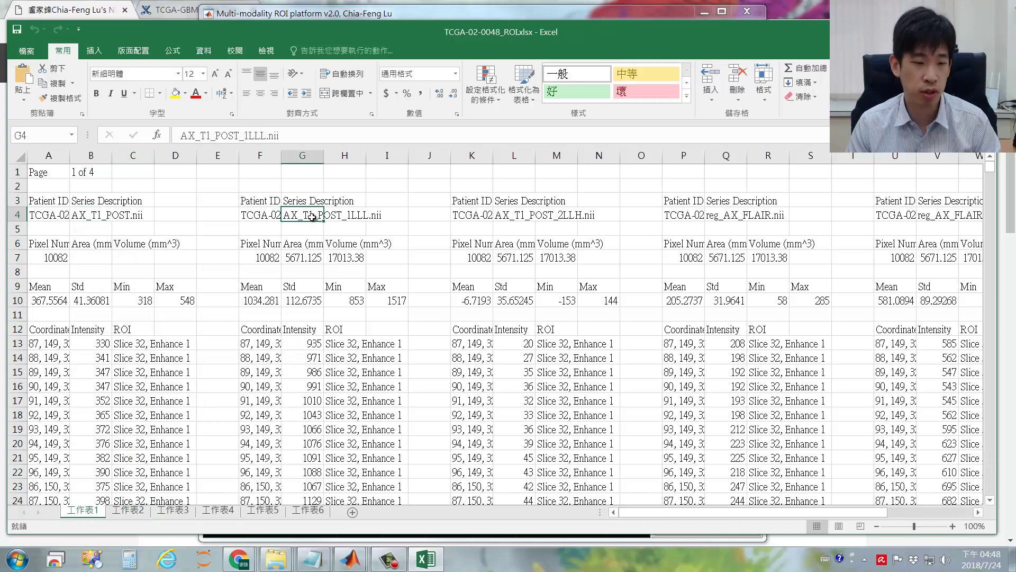
pyautogui.hotkey('ctrl', 'c')
pyautogui.click(142, 511)
pyautogui.moveTo(90, 241); pyautogui.dragTo(136, 235)
pyautogui.click(137, 232)
pyautogui.moveTo(92, 157); pyautogui.dragTo(297, 157)
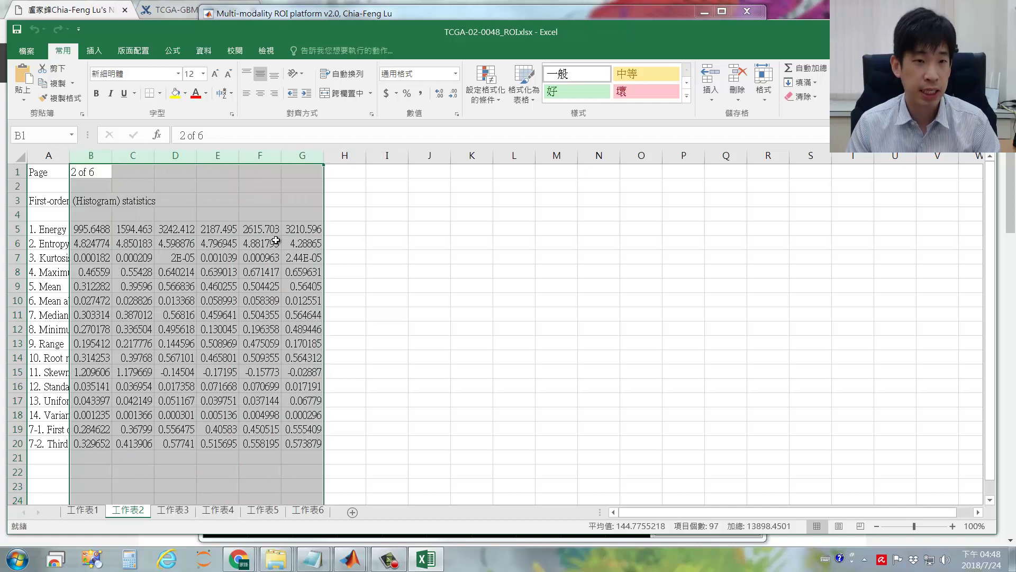
pyautogui.click(174, 259)
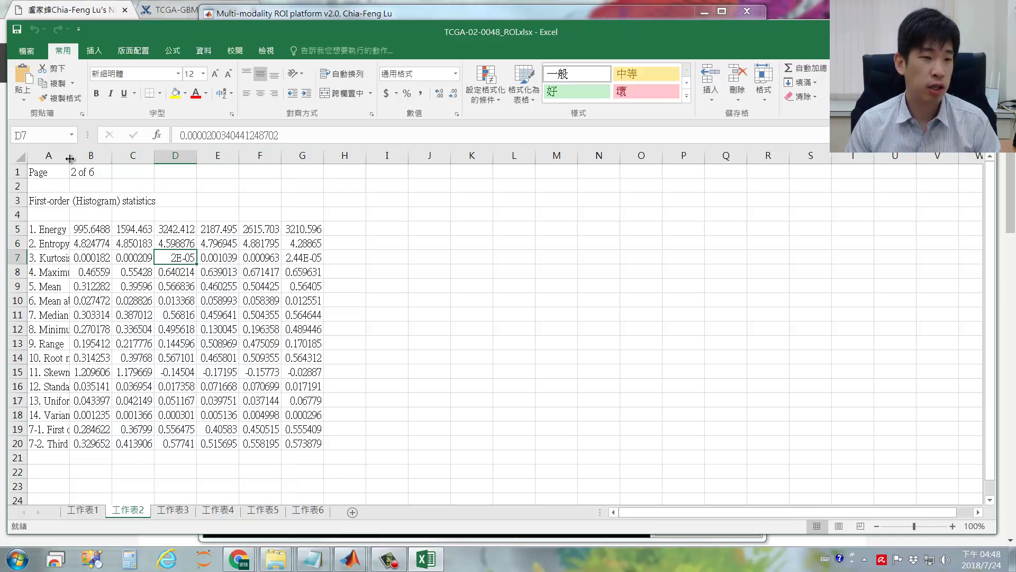
pyautogui.moveTo(76, 158); pyautogui.dragTo(124, 159)
pyautogui.click(64, 208)
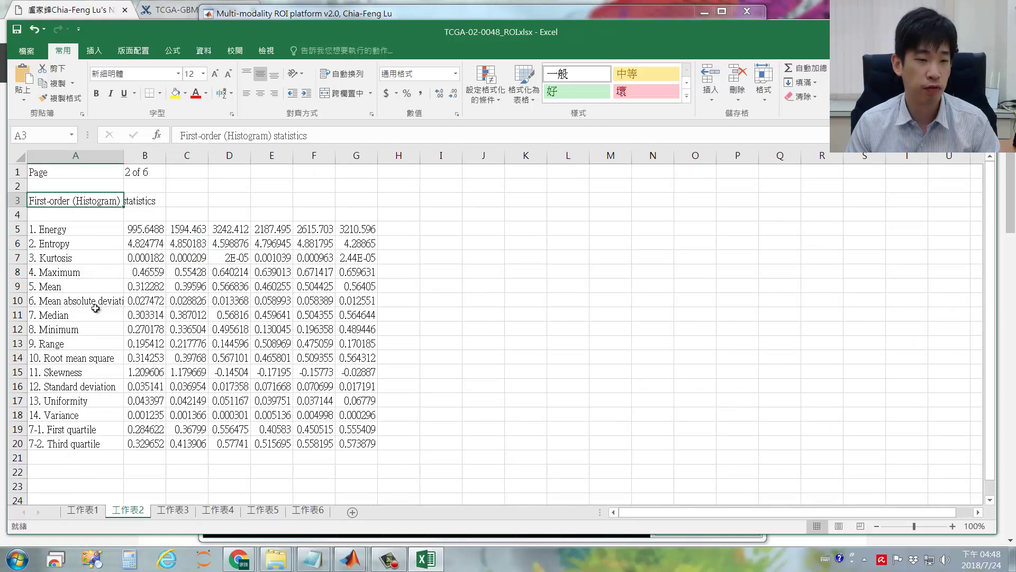
# - On 工作表3, select shape feature values B5 through B12, ending with volume 17013.38
pyautogui.click(169, 516)
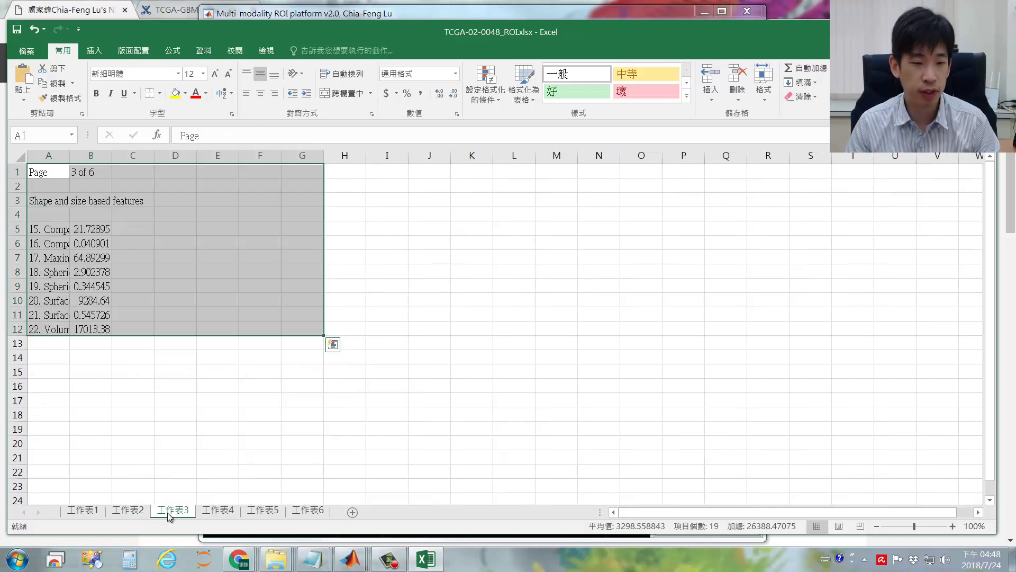
pyautogui.click(78, 202)
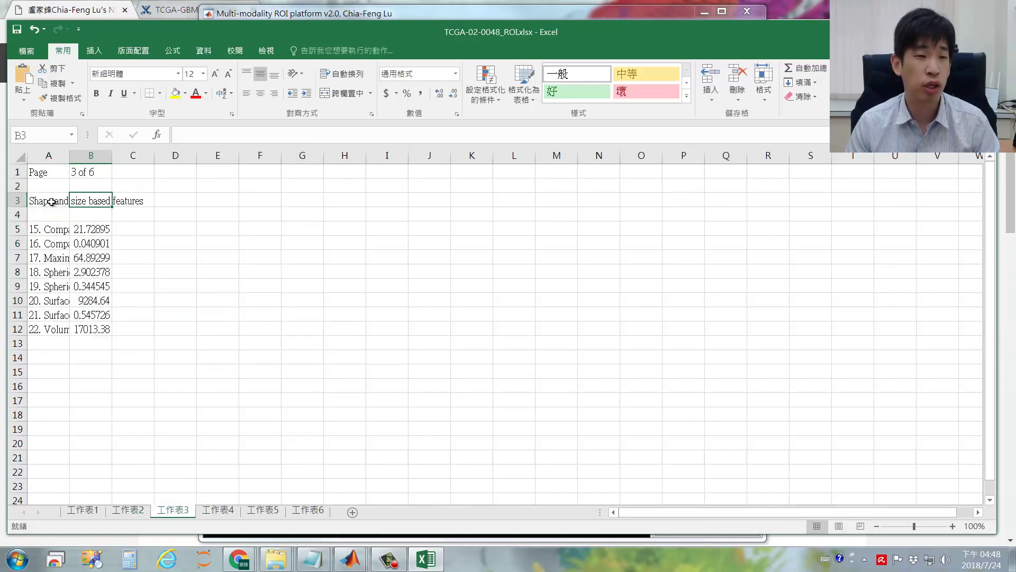
pyautogui.click(98, 230)
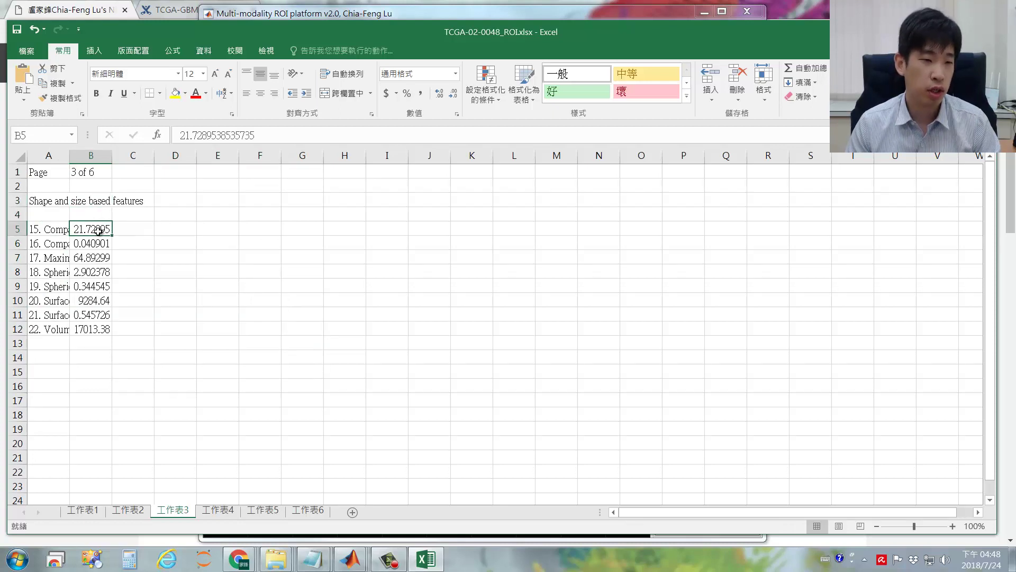
pyautogui.click(99, 163)
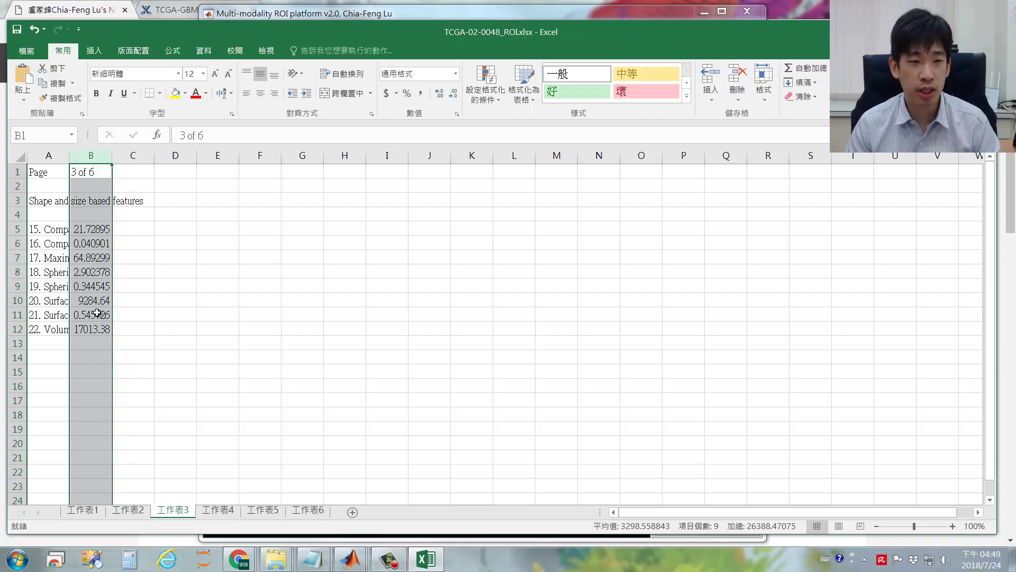
pyautogui.click(99, 228)
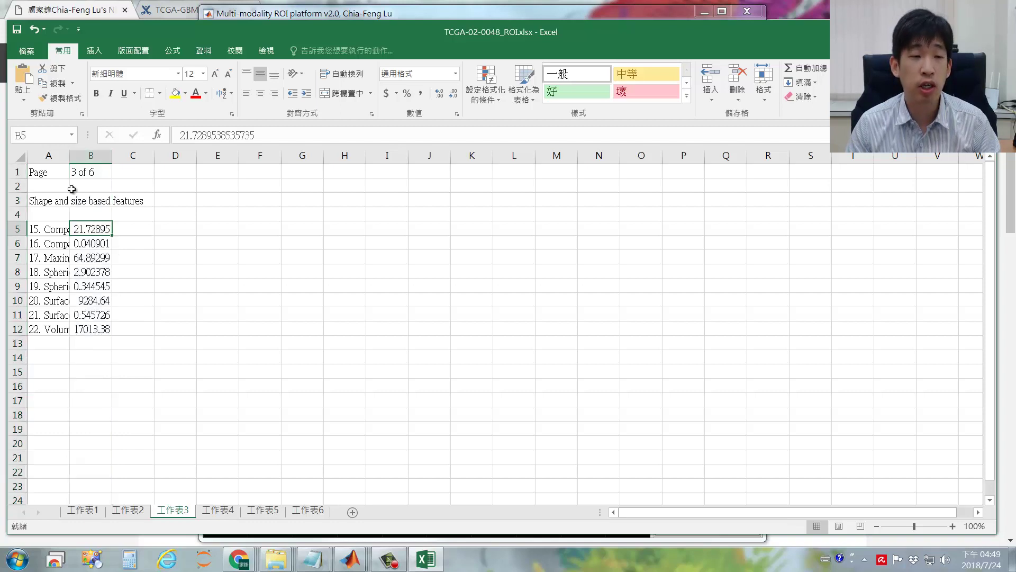
pyautogui.moveTo(102, 231); pyautogui.dragTo(109, 331)
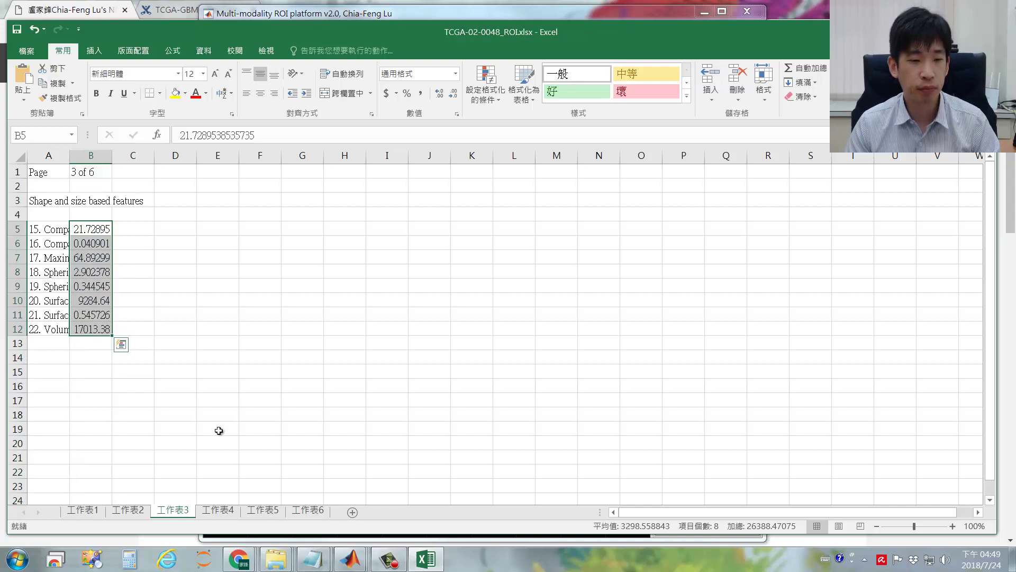
# - On 工作表4, widen column A and locate the GLCM (A5) and GLRLM (A29) headings
pyautogui.click(231, 511)
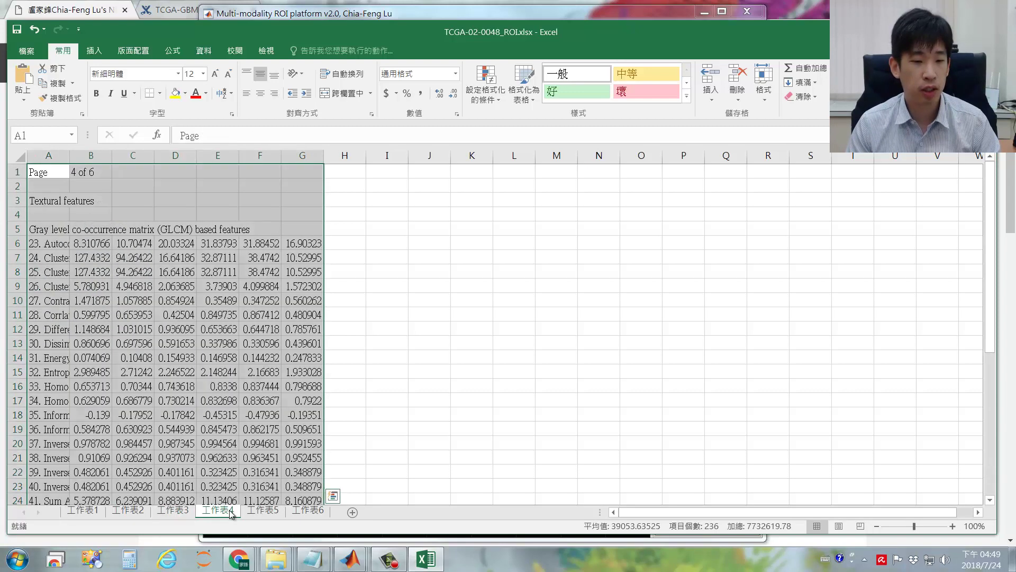
pyautogui.click(104, 258)
pyautogui.moveTo(69, 157); pyautogui.dragTo(158, 157)
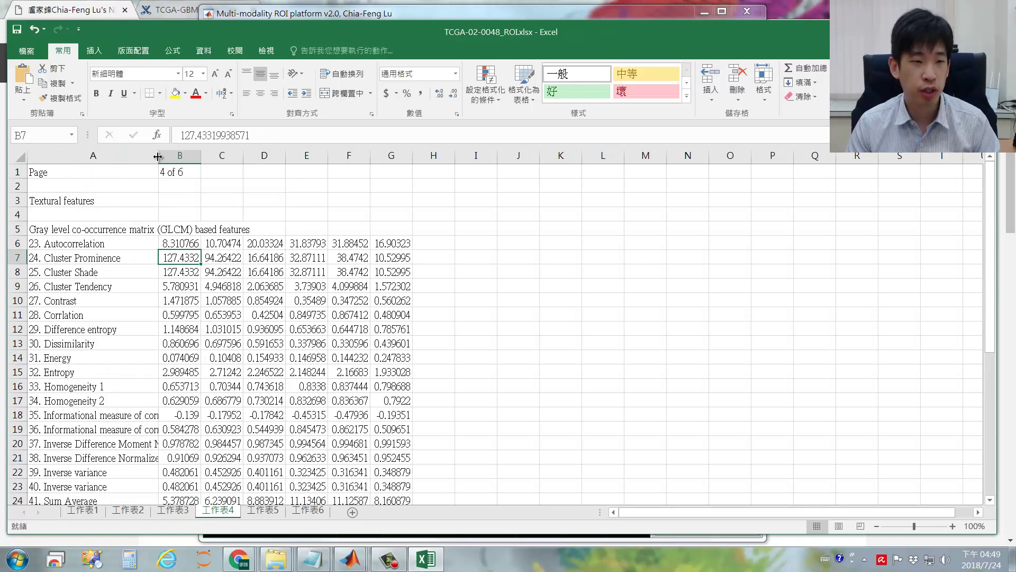
pyautogui.click(147, 232)
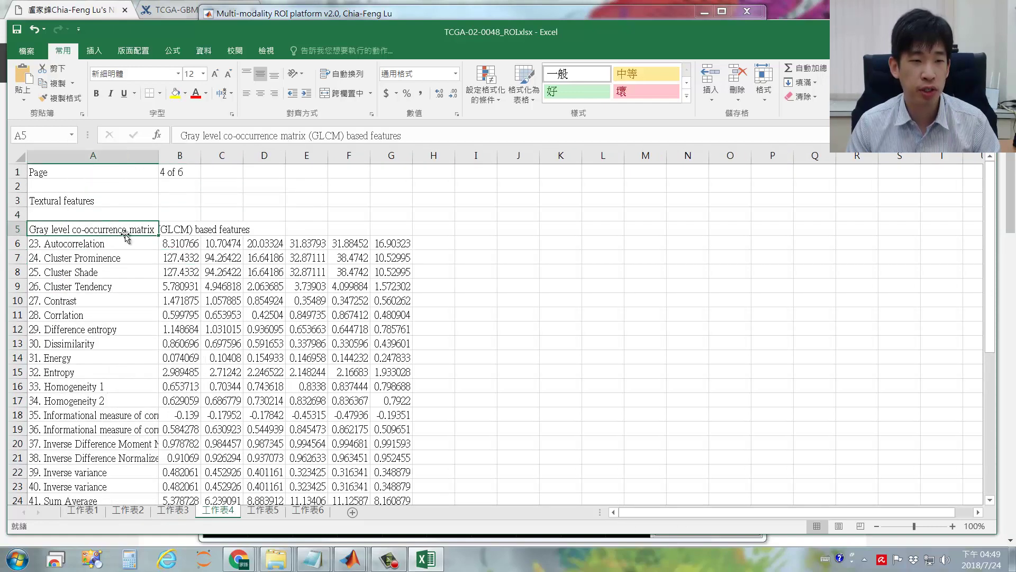
pyautogui.scroll(-5, 126, 237)
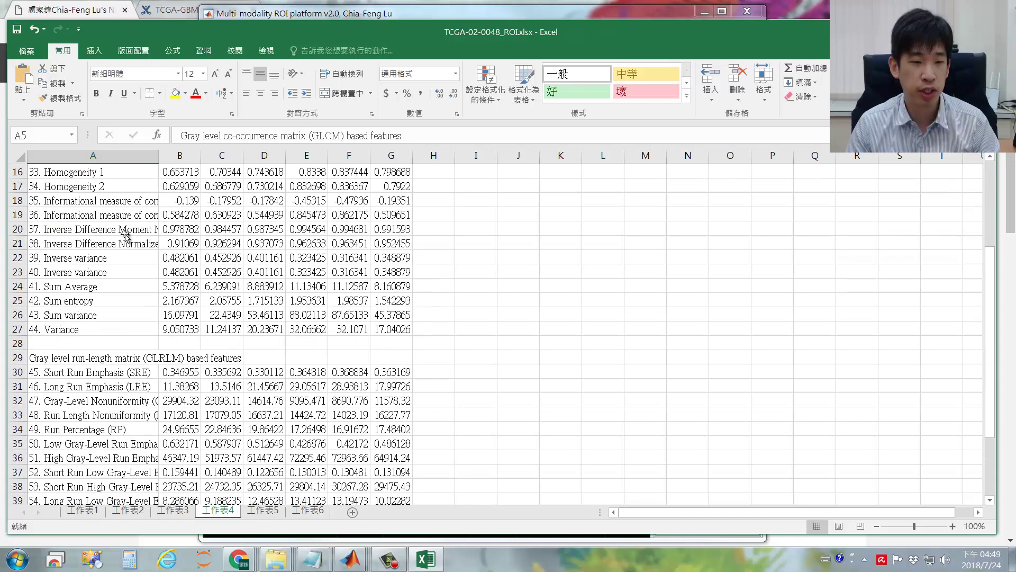
pyautogui.click(93, 362)
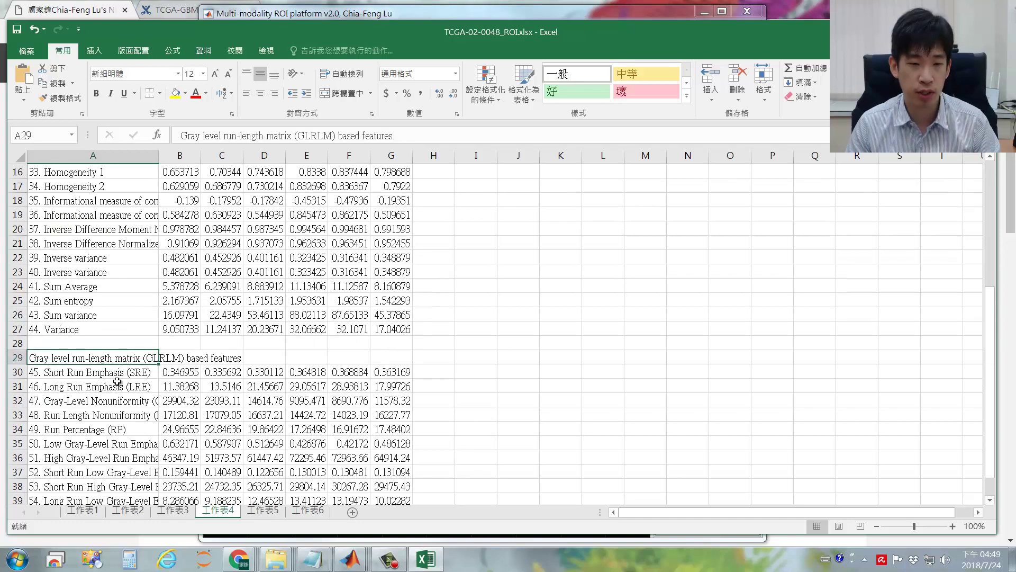
# - Widen column A on 工作表5 for LBP names and on 工作表6 for names like SIFT_d1_Energy
pyautogui.click(263, 510)
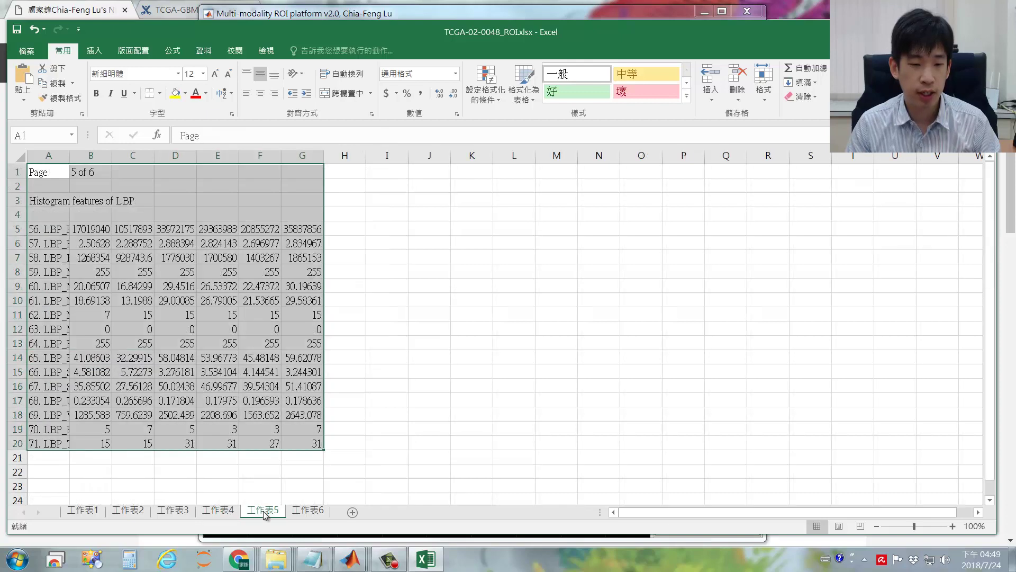
pyautogui.moveTo(70, 156); pyautogui.dragTo(129, 161)
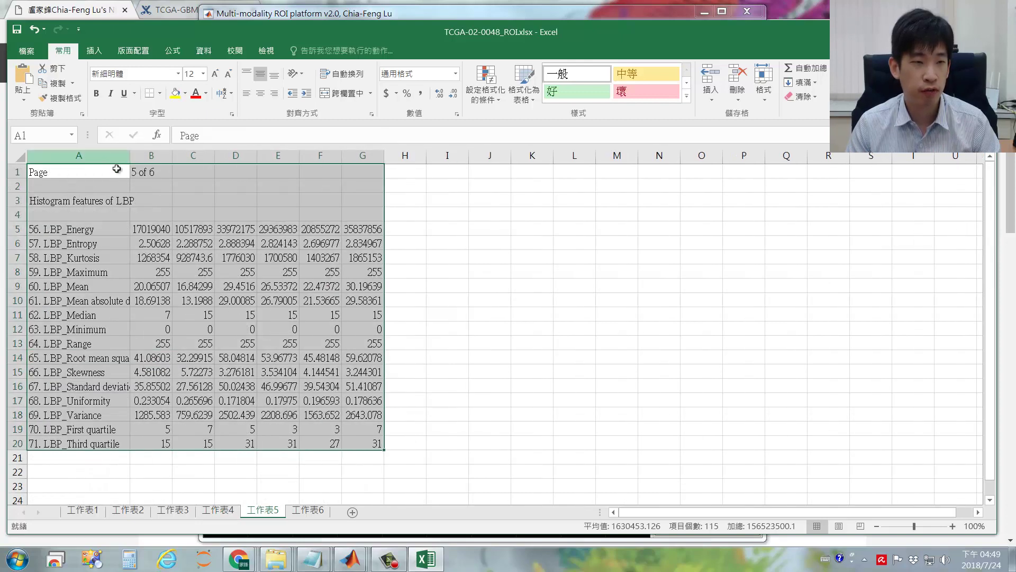
pyautogui.click(113, 206)
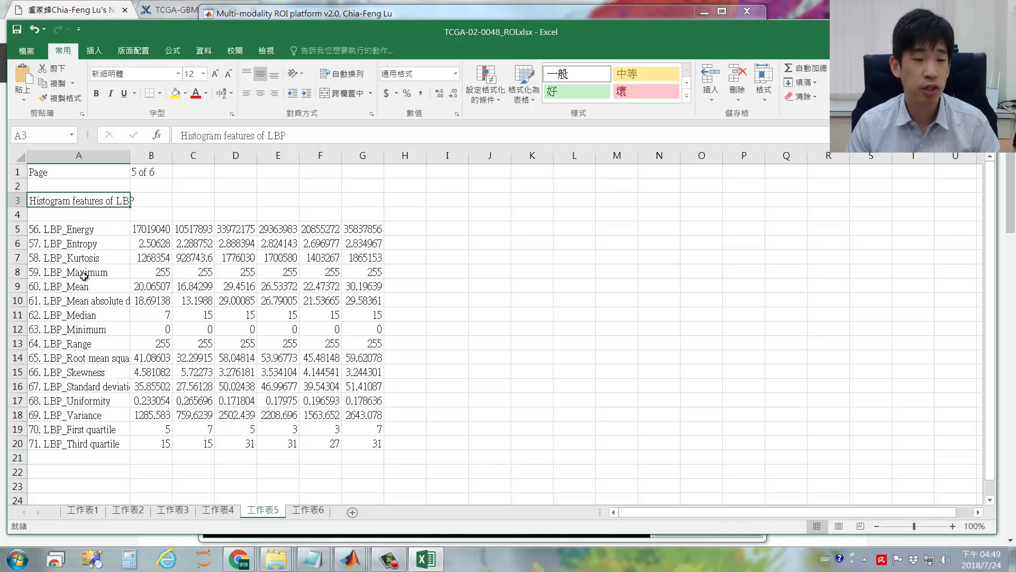
pyautogui.click(308, 510)
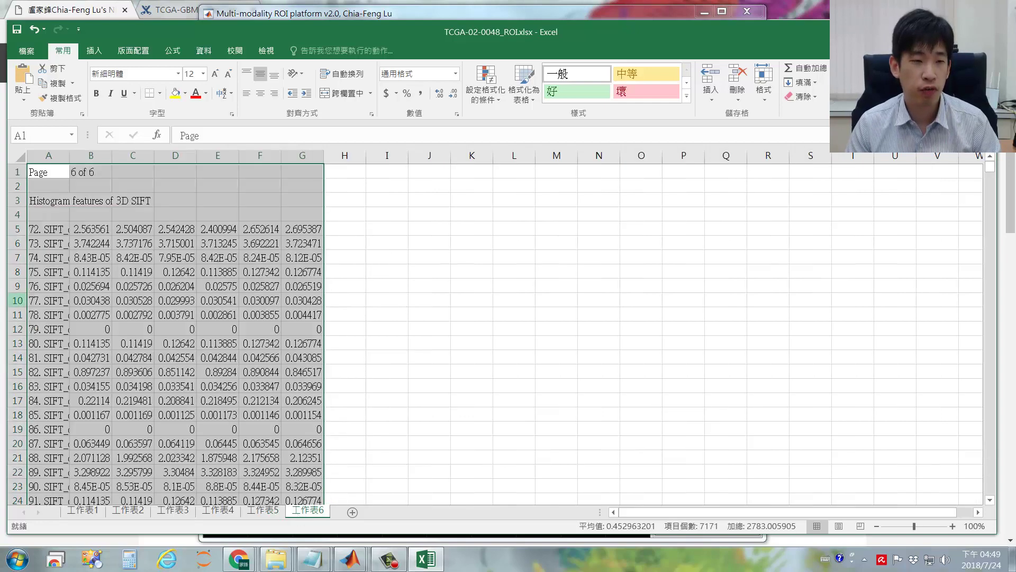
pyautogui.moveTo(69, 159); pyautogui.dragTo(122, 161)
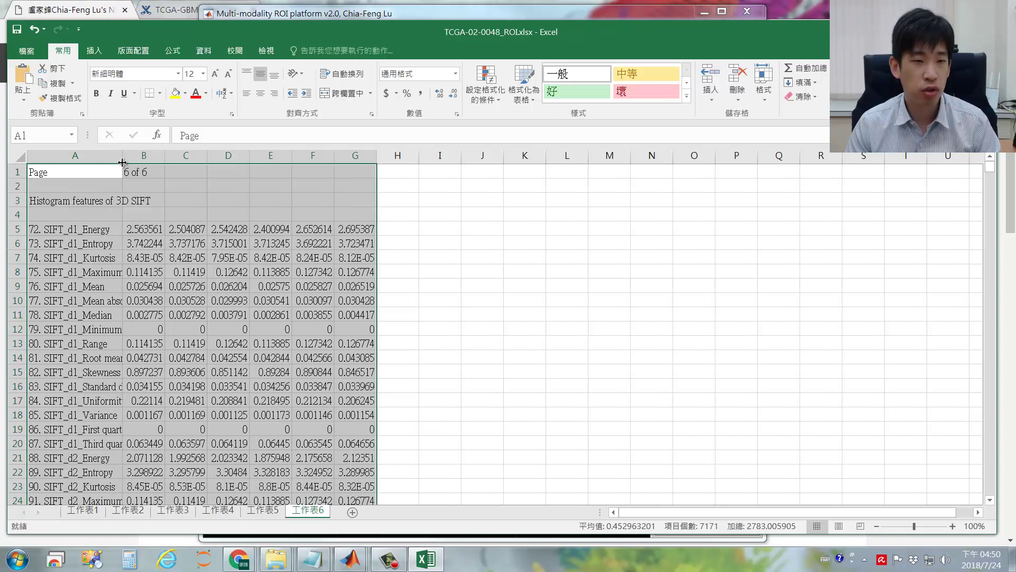